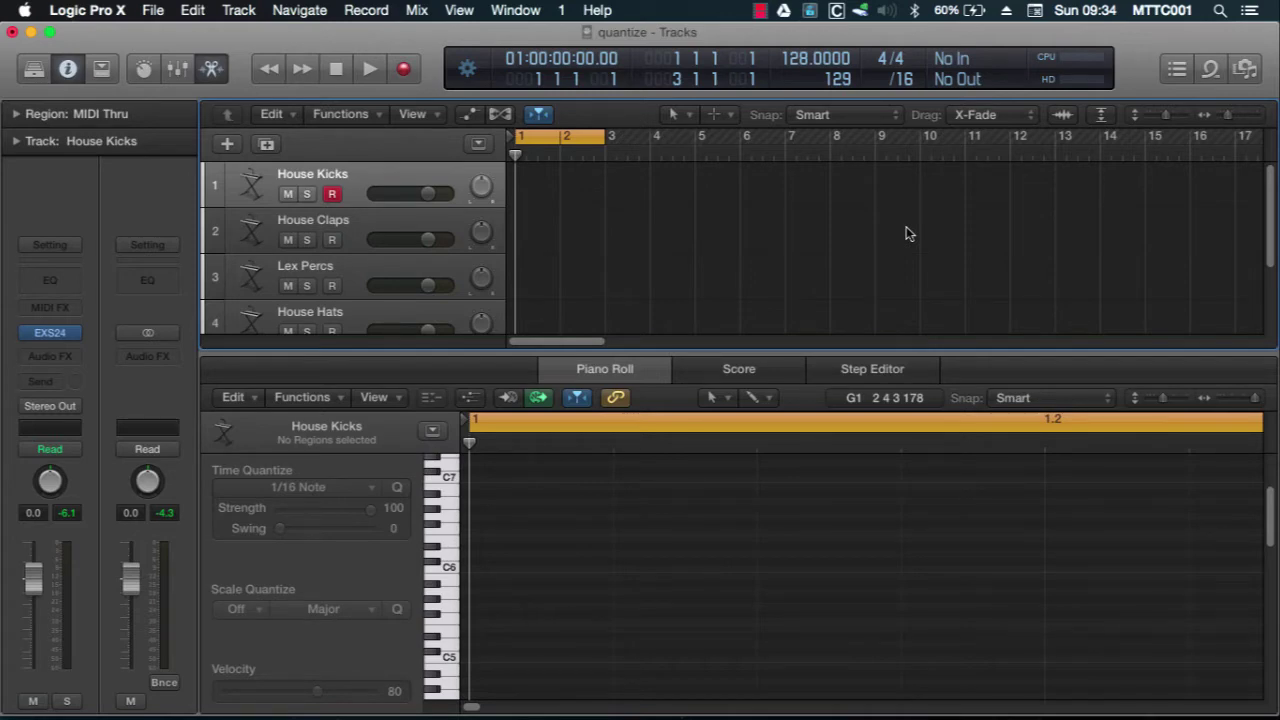
Step: Record two-bar passes on the House Kicks and House Claps tracks
key("r")
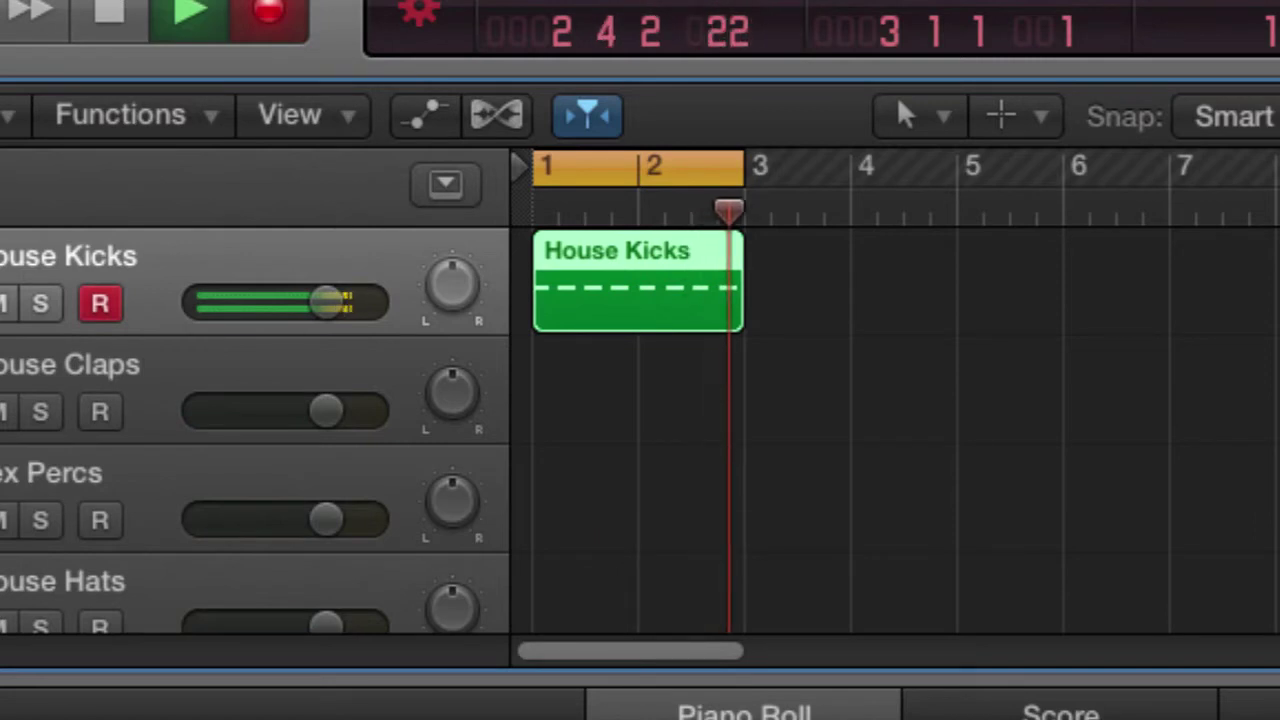
key("space")
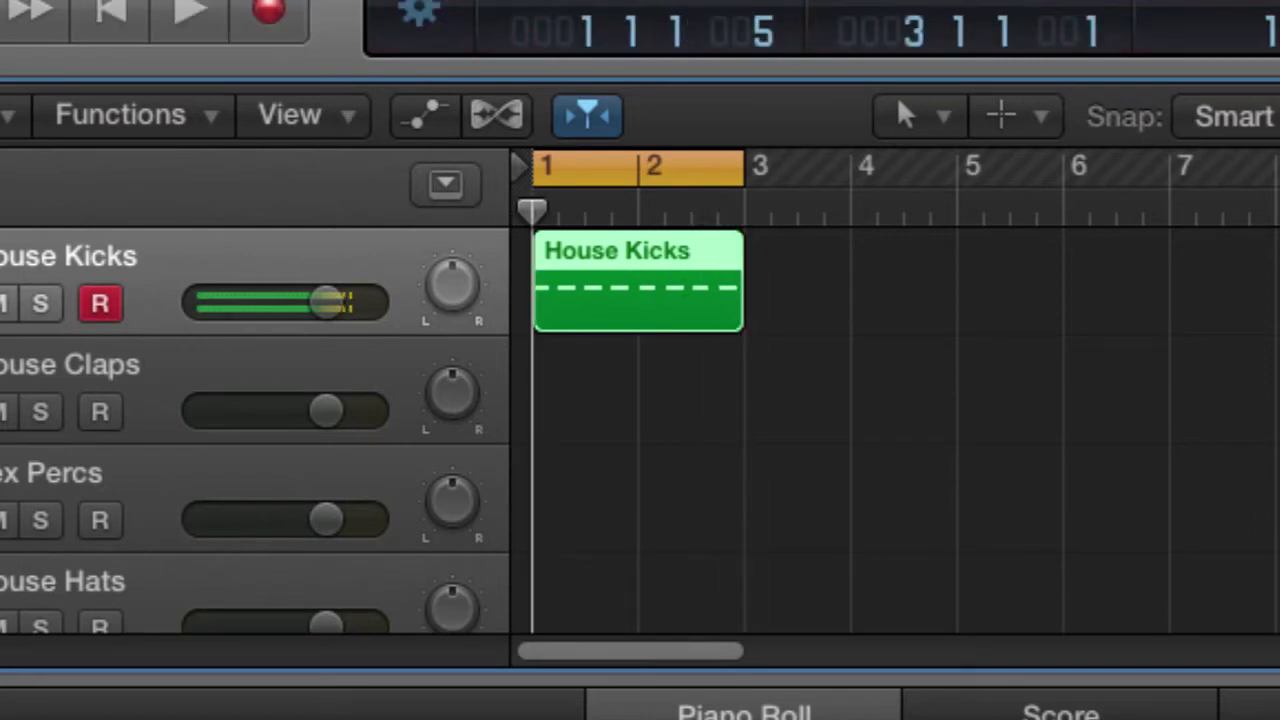
left_click(141, 364)
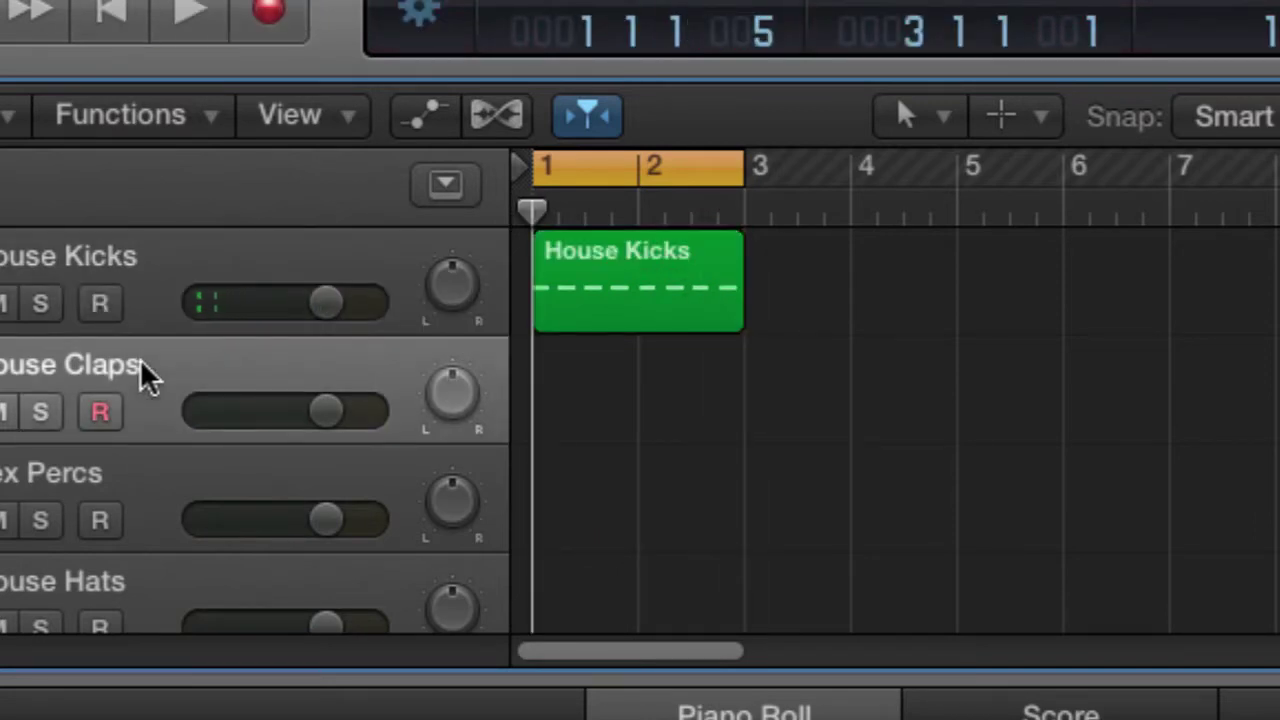
key("r")
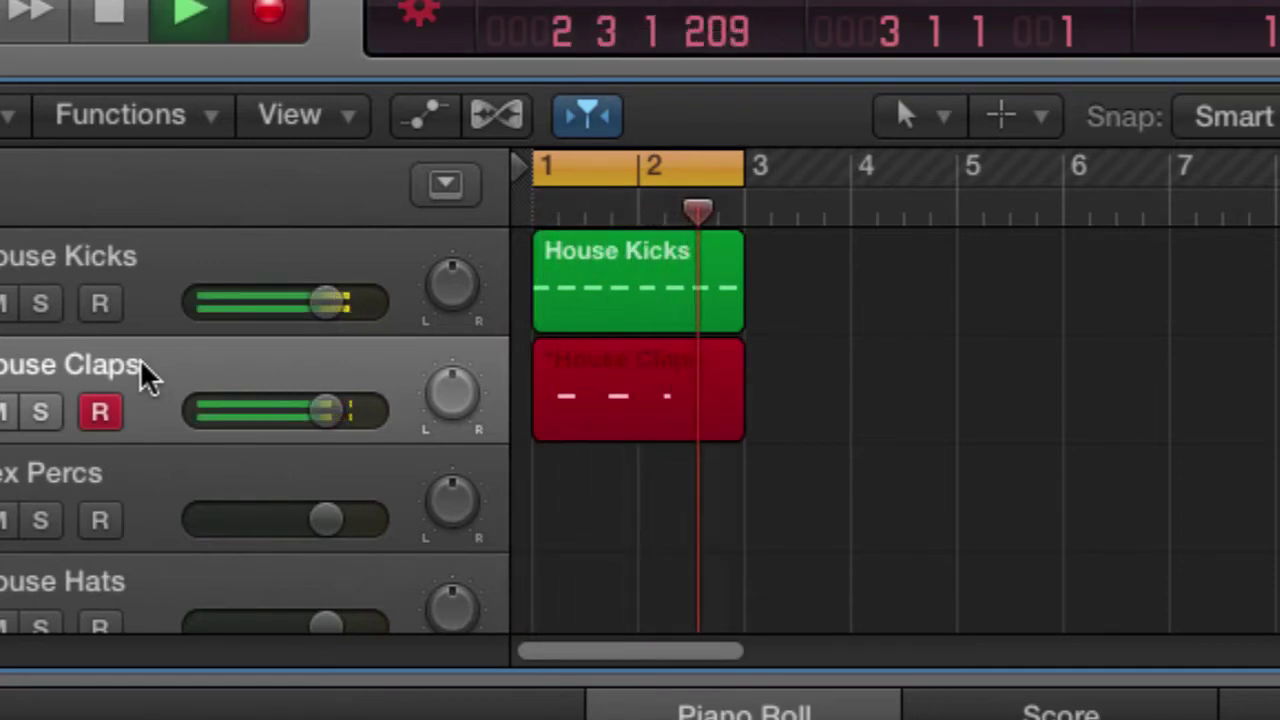
key("space")
Step: Record two-bar passes on the Lex Percs and House Hats tracks
key("Down")
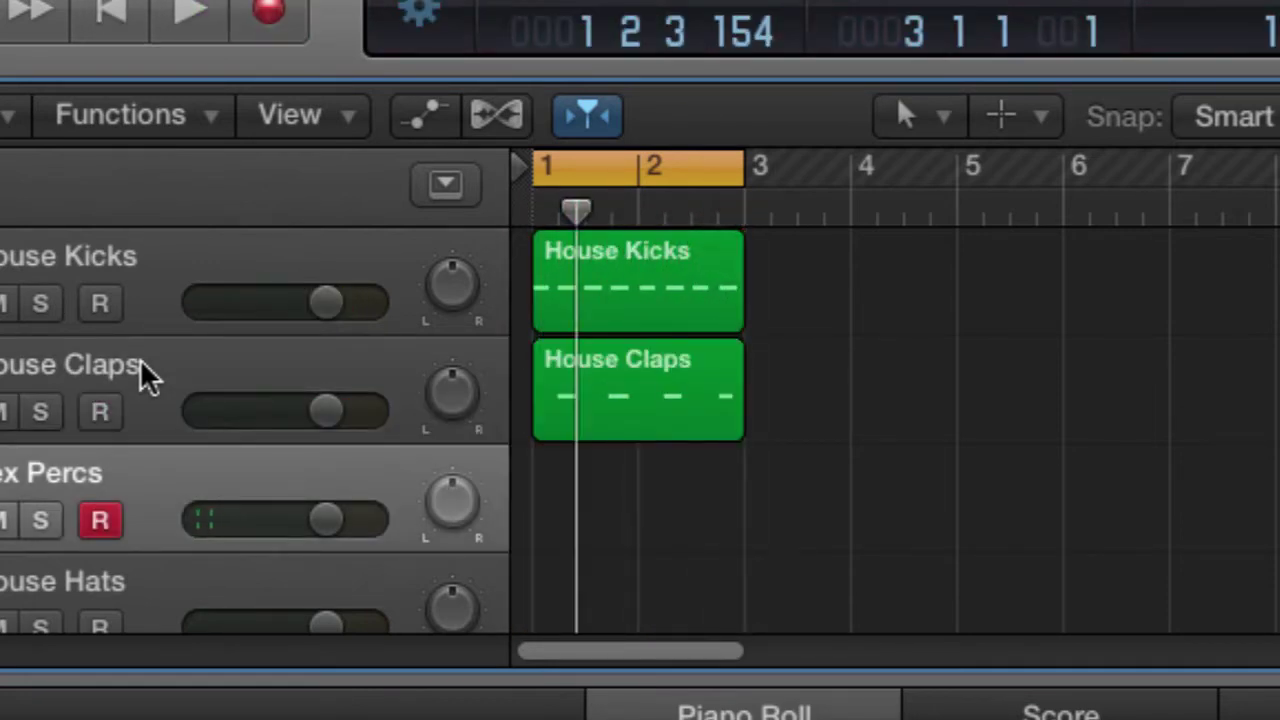
key("r")
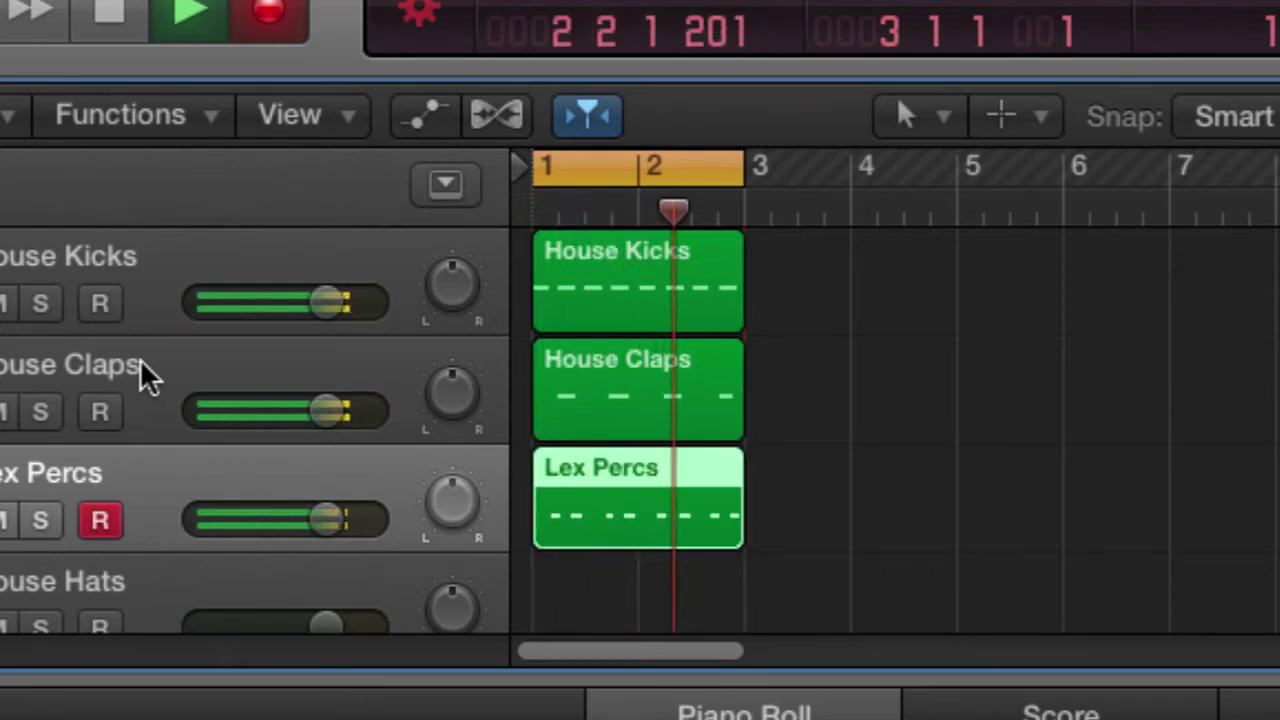
key("space")
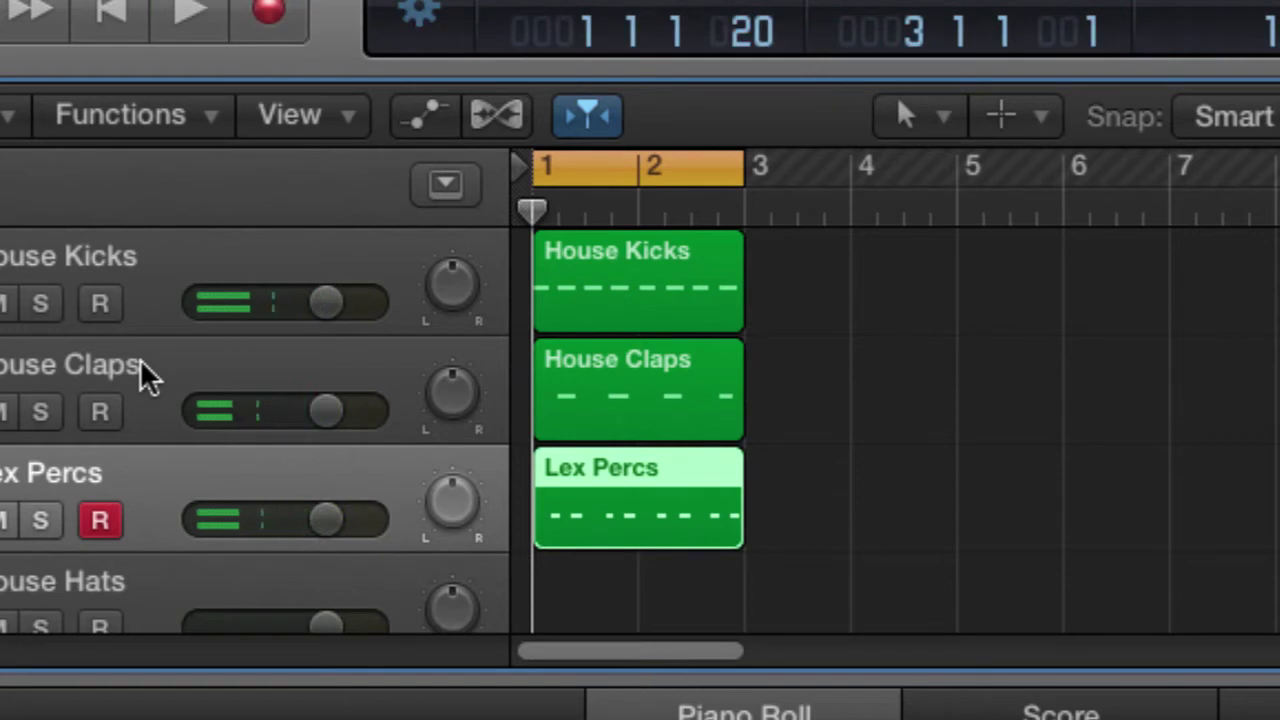
key("Down")
key("r")
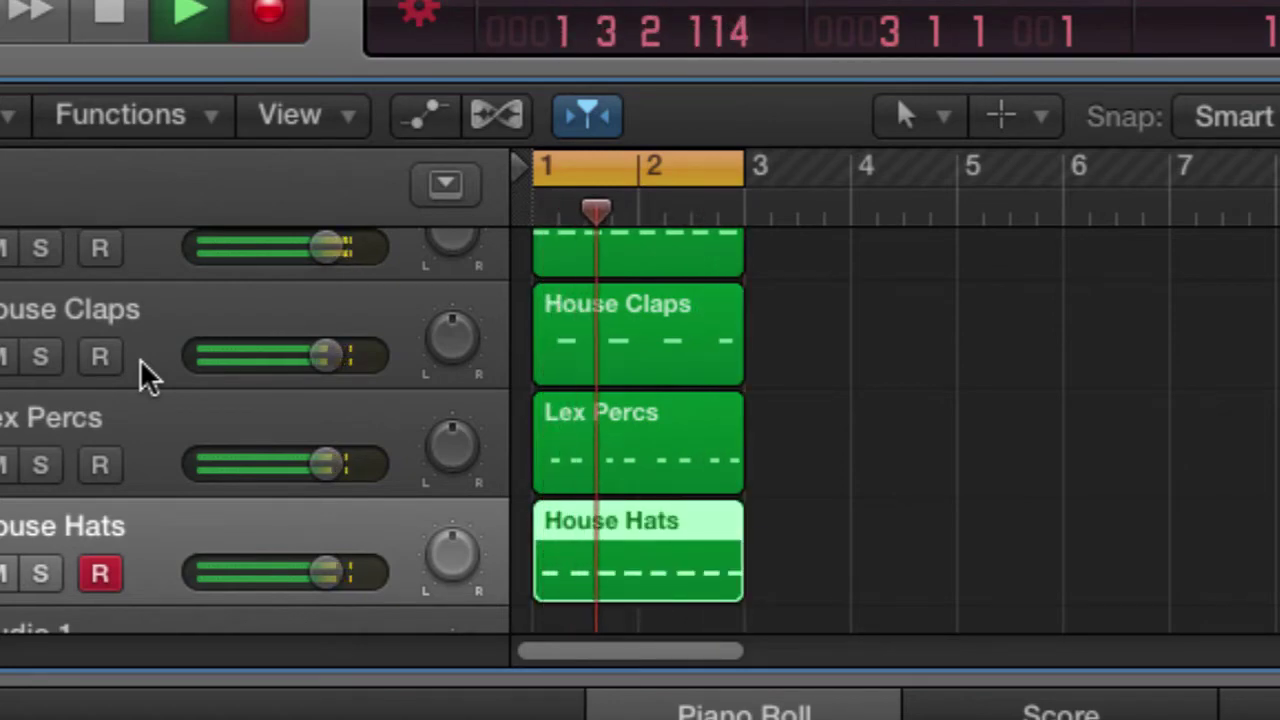
key("space")
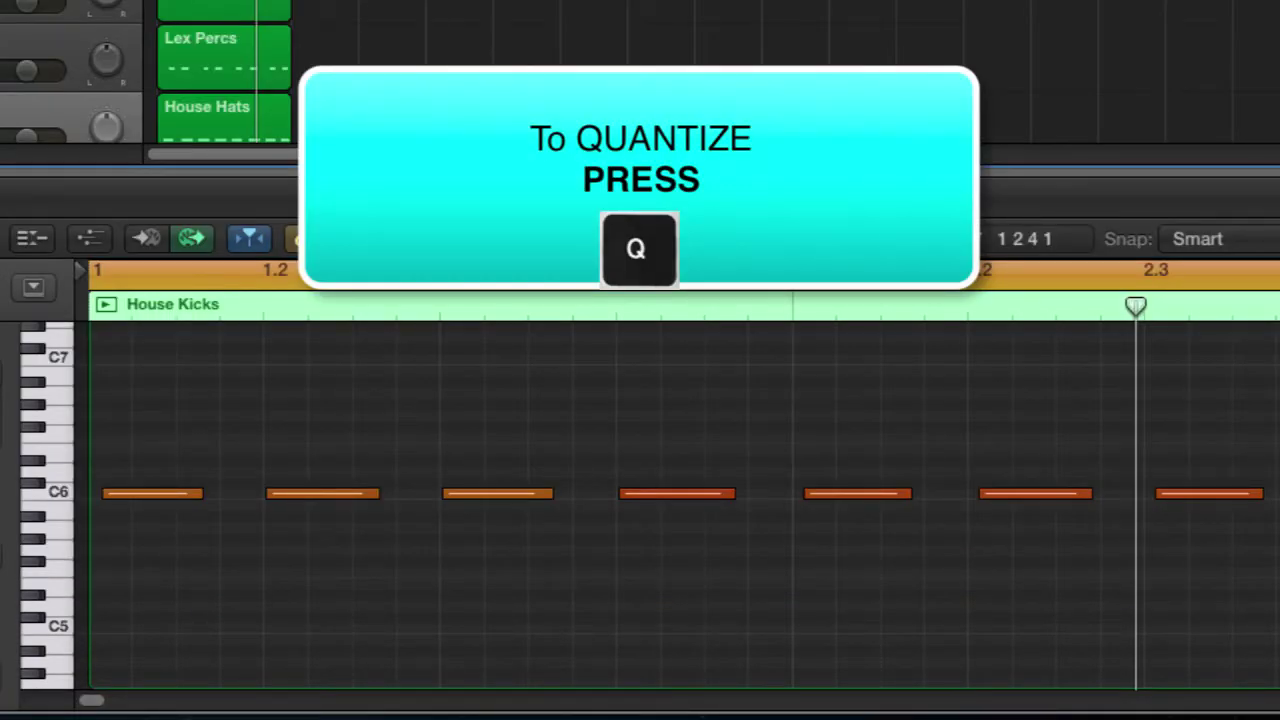
Step: Quantize the selected House Kicks region's notes to 1/16 with Q
key("q")
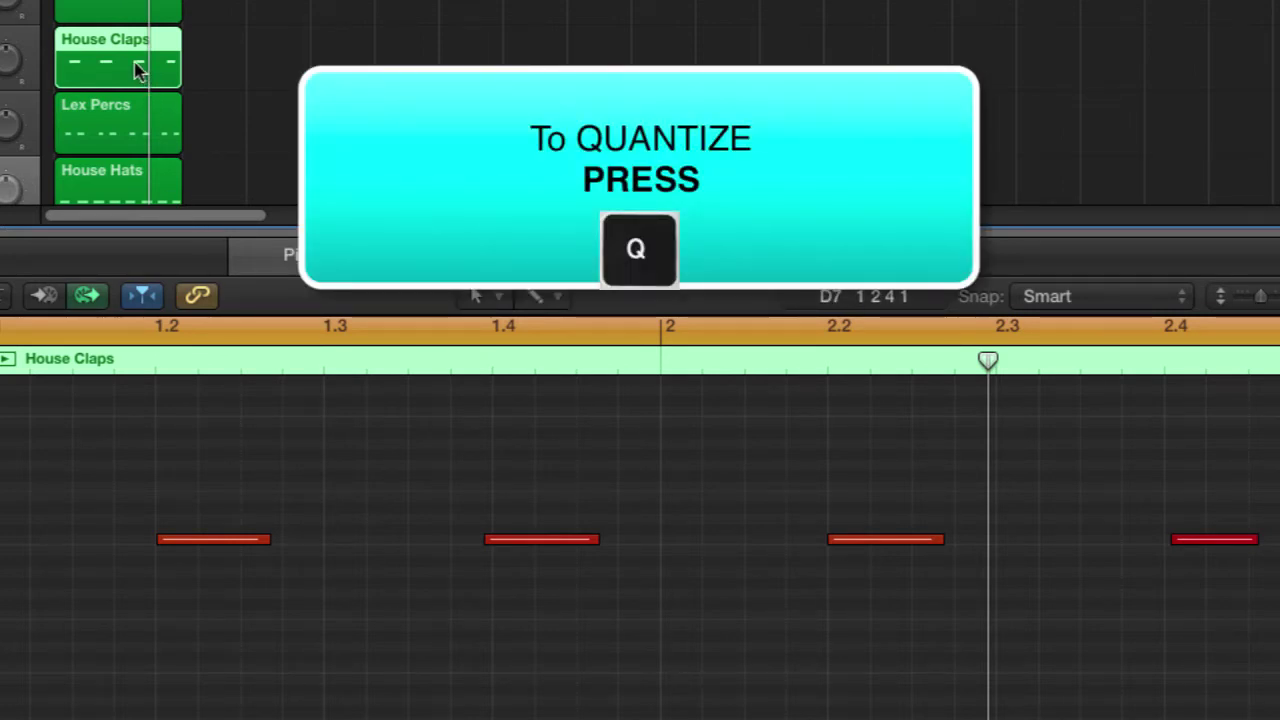
Step: Snap the selected House Claps region's notes to the 1/16 grid with Q
key("q")
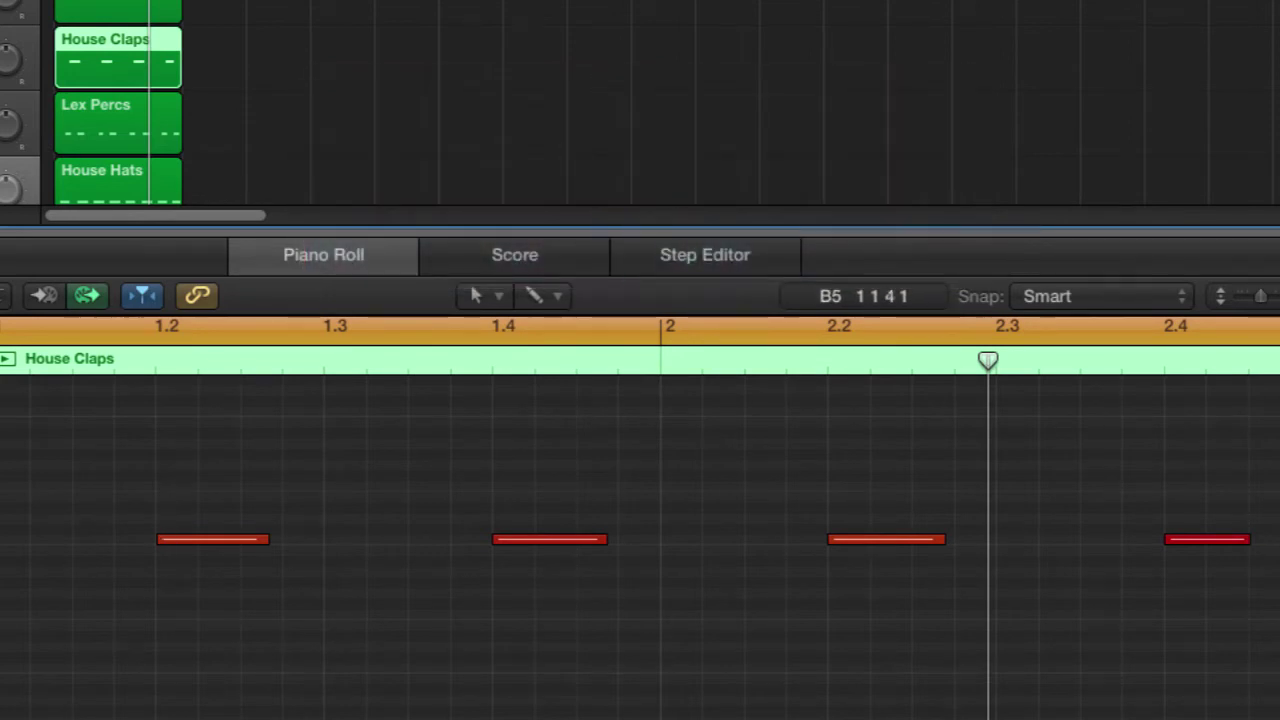
Step: Select every Lex Percs note in the Piano Roll and quantize them
left_click(113, 121)
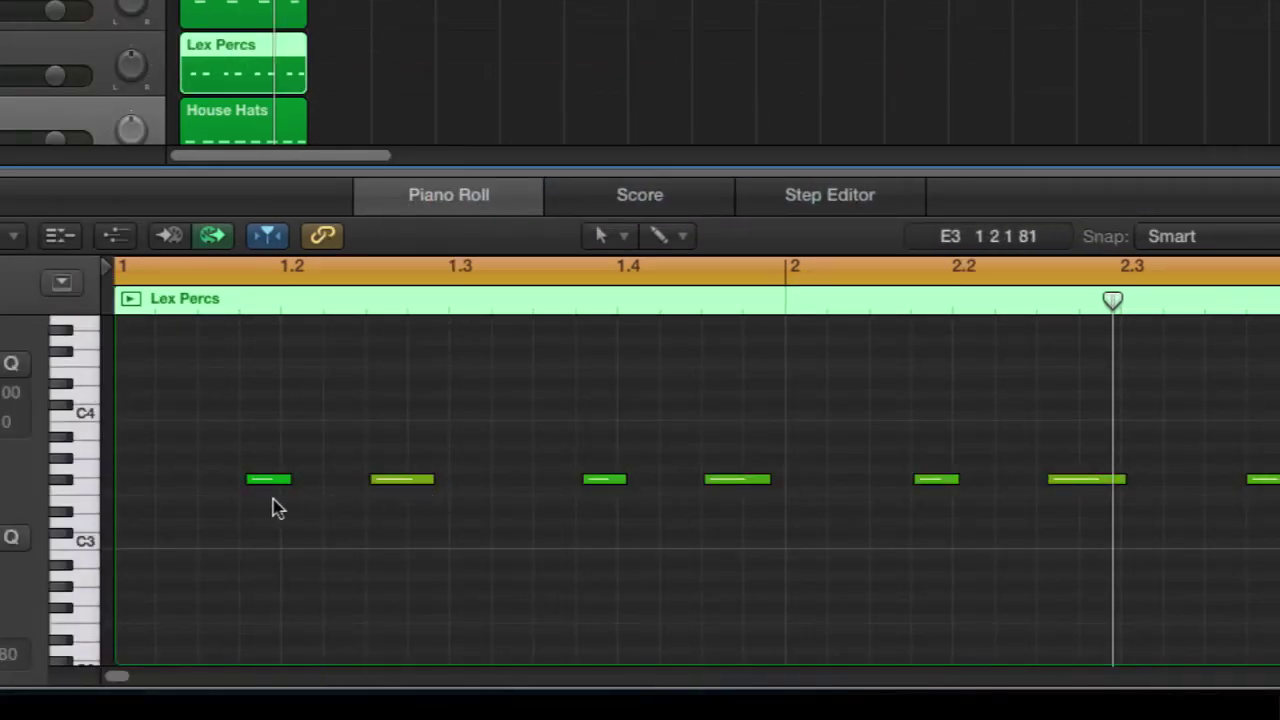
left_click(327, 413)
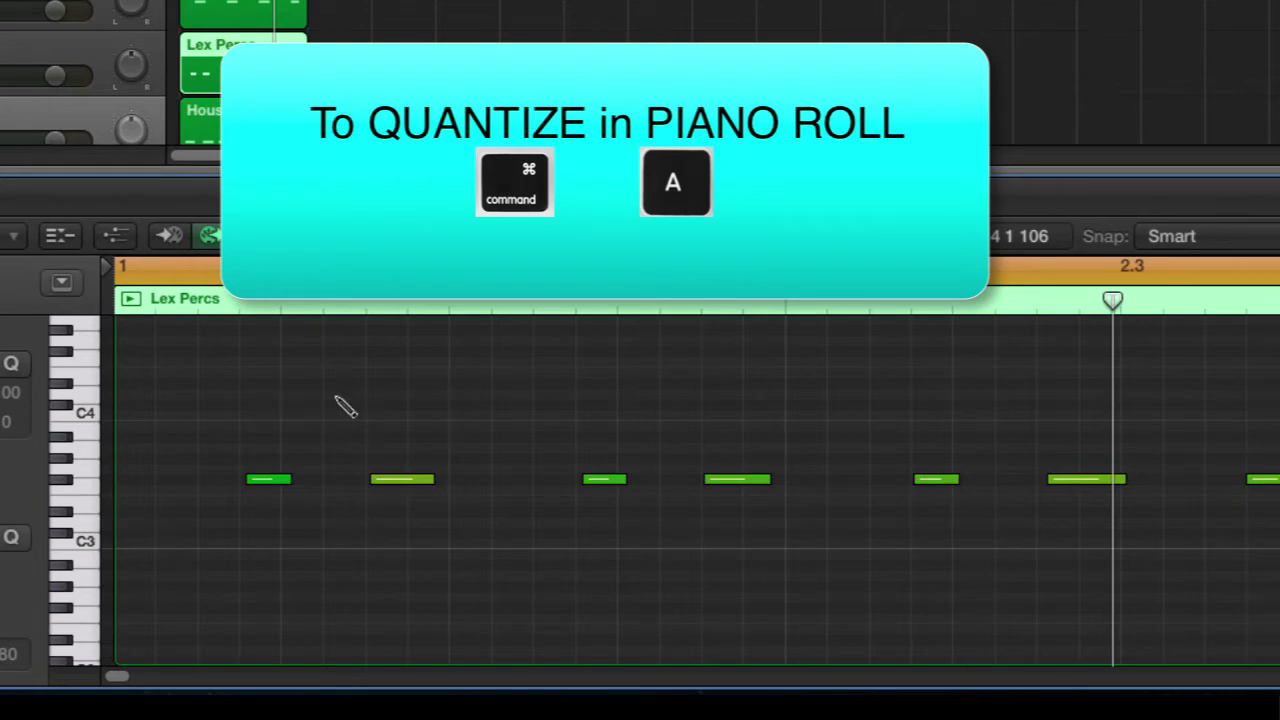
key("super+a")
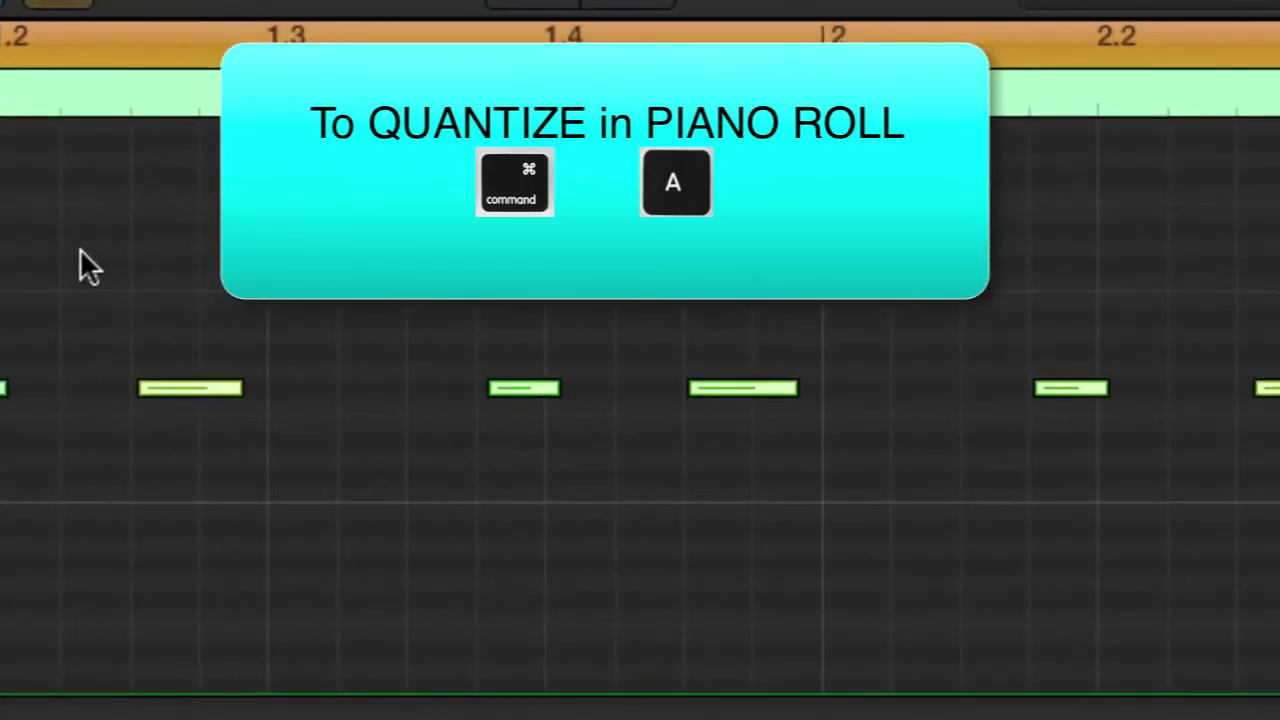
key("q")
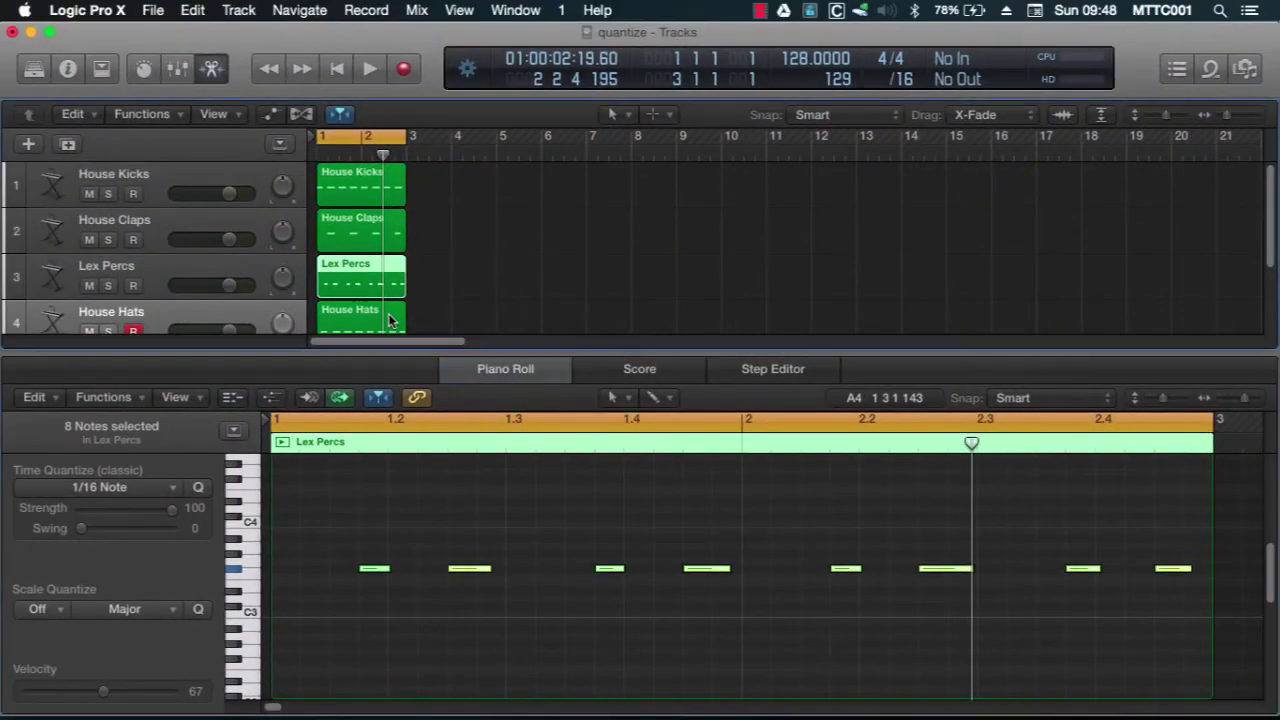
Step: Quantize all eight House Hats notes to 1/16, then deselect the region
left_click(243, 127)
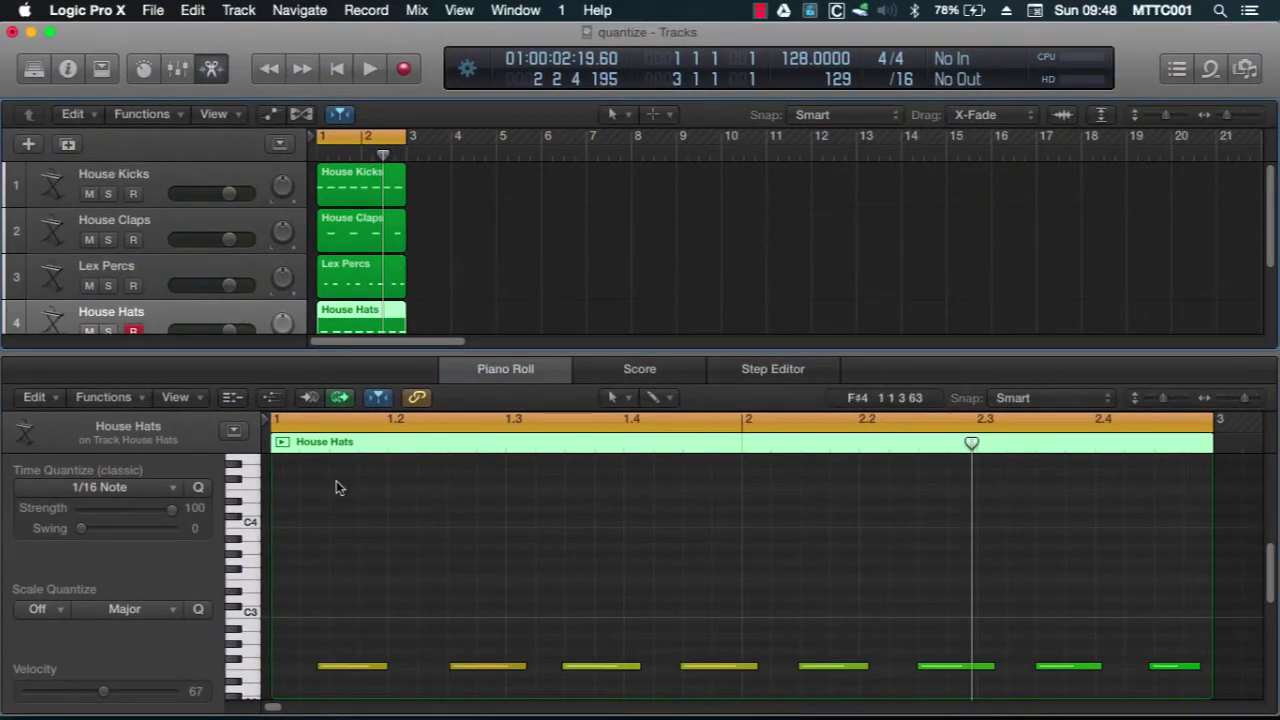
left_click(407, 596)
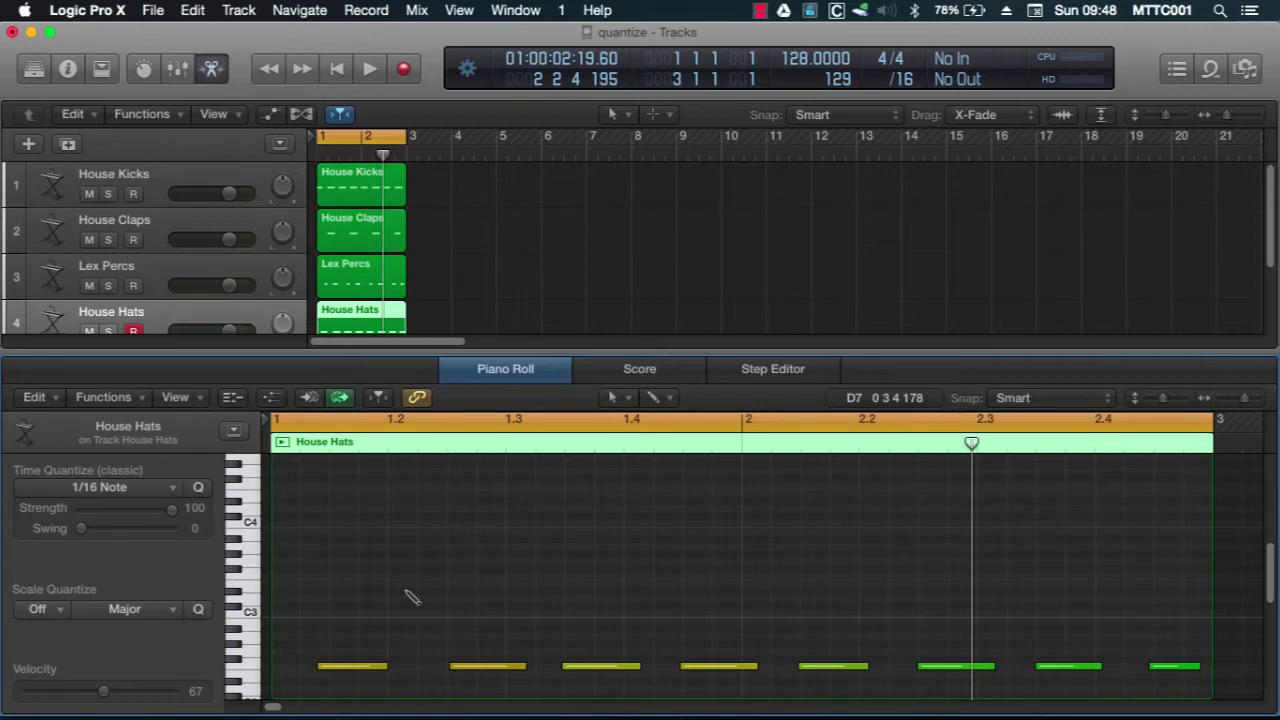
key("super+a")
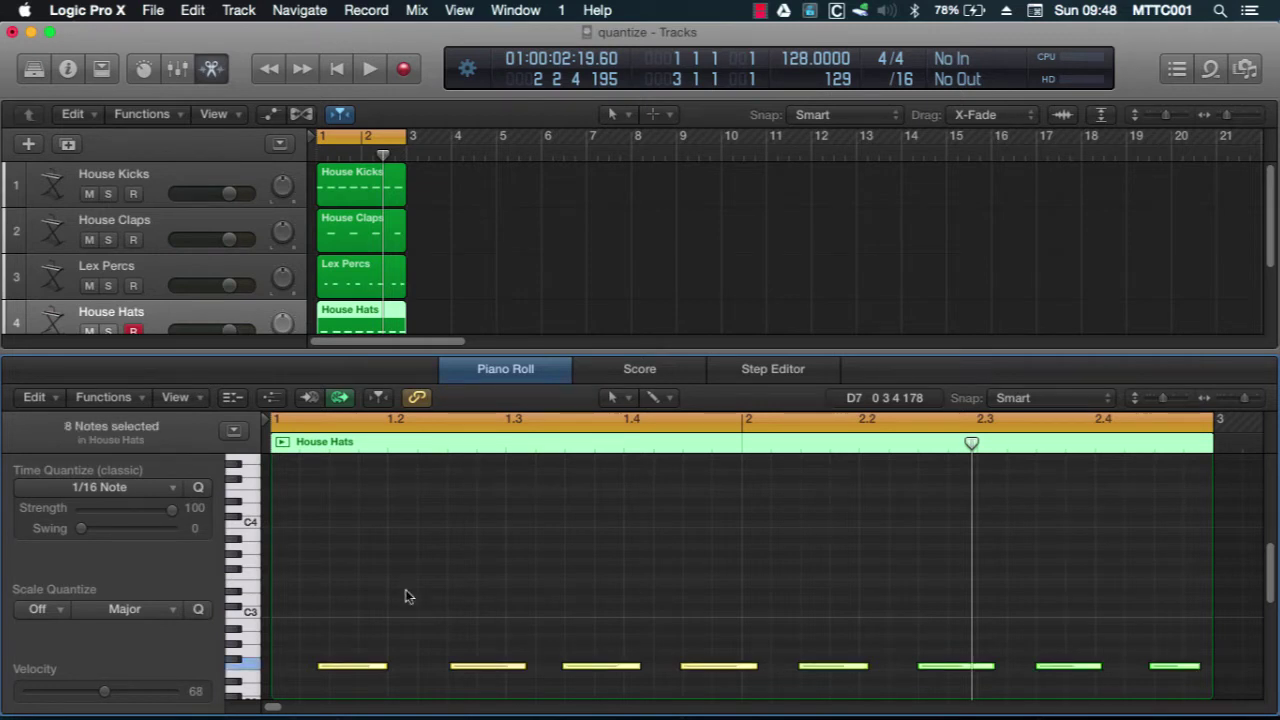
key("q")
left_click(515, 297)
Step: Play the four-track pattern from the start, then stop and return to the beginning
key("Return")
key("space")
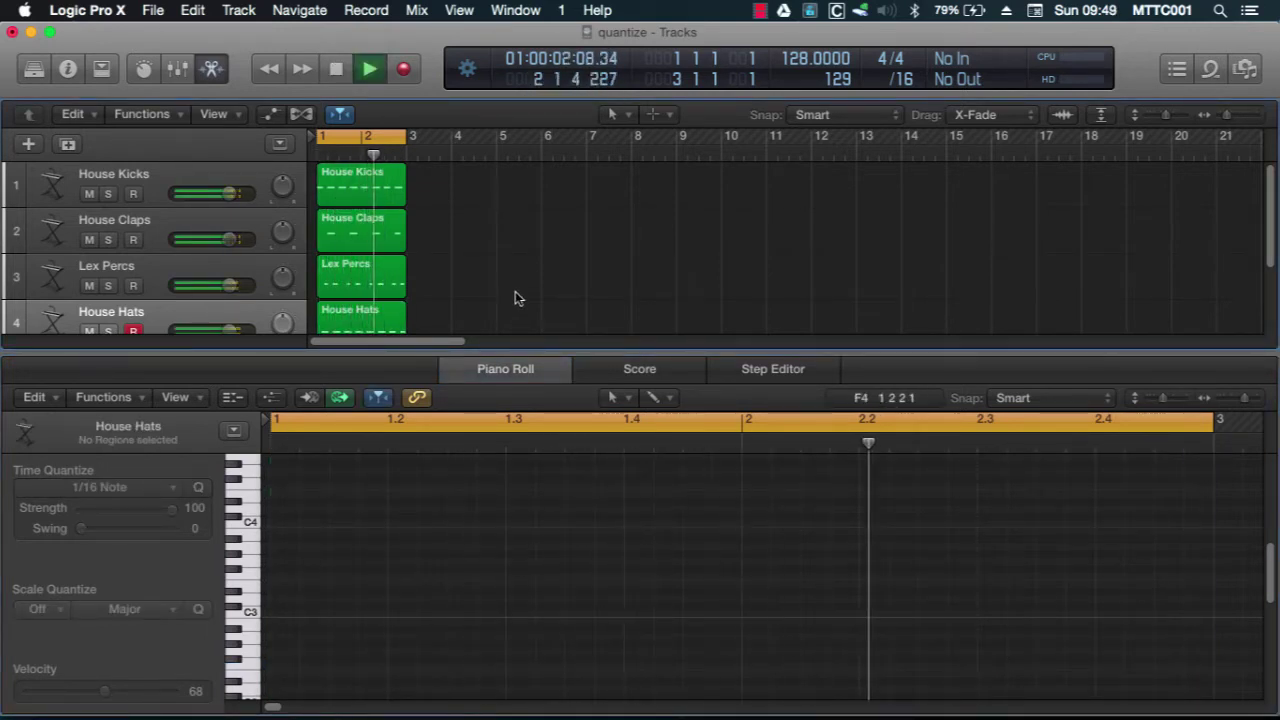
key("Return")
key("space")
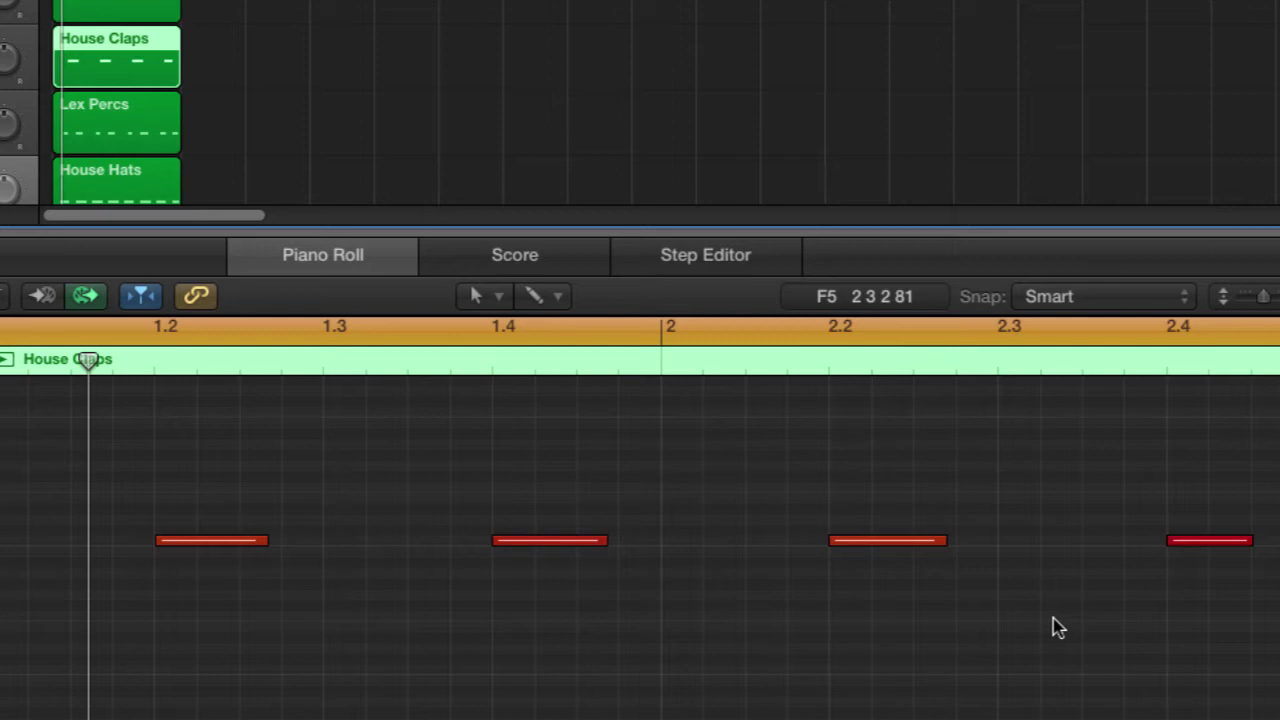
Step: Select all four House Claps notes and nudge them slightly late with Option+arrows
left_click(437, 455)
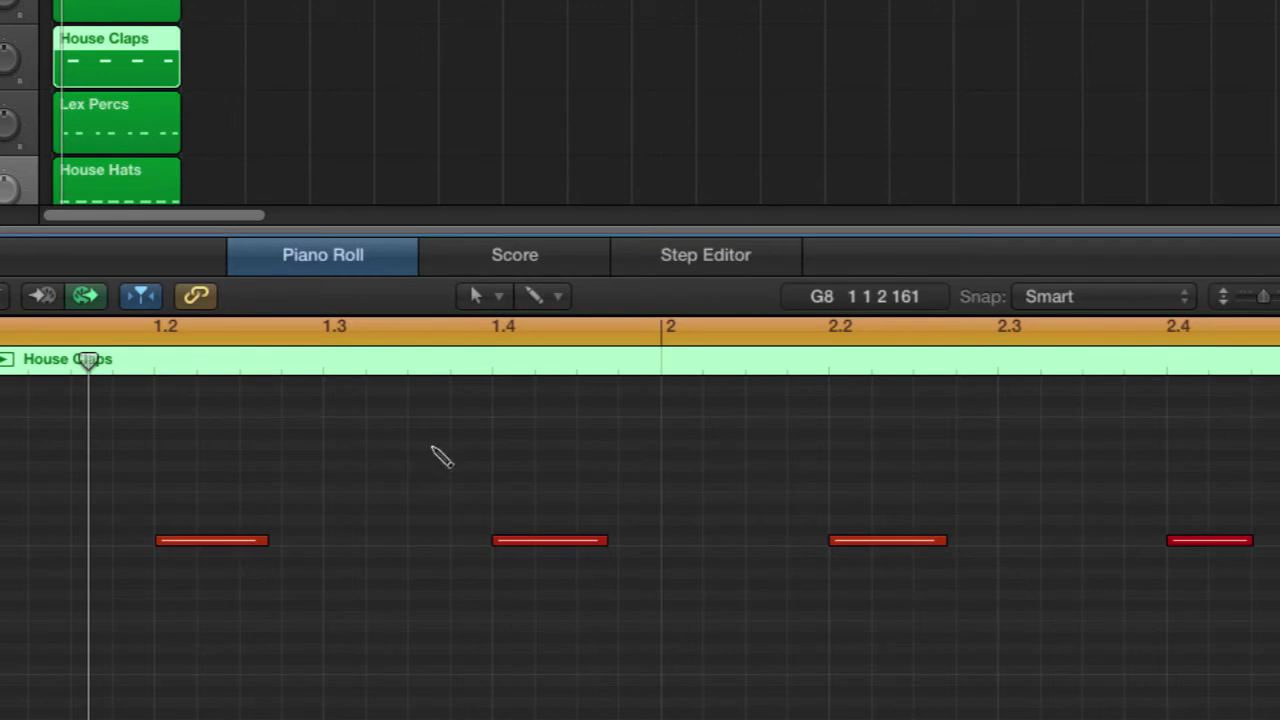
key("super+a")
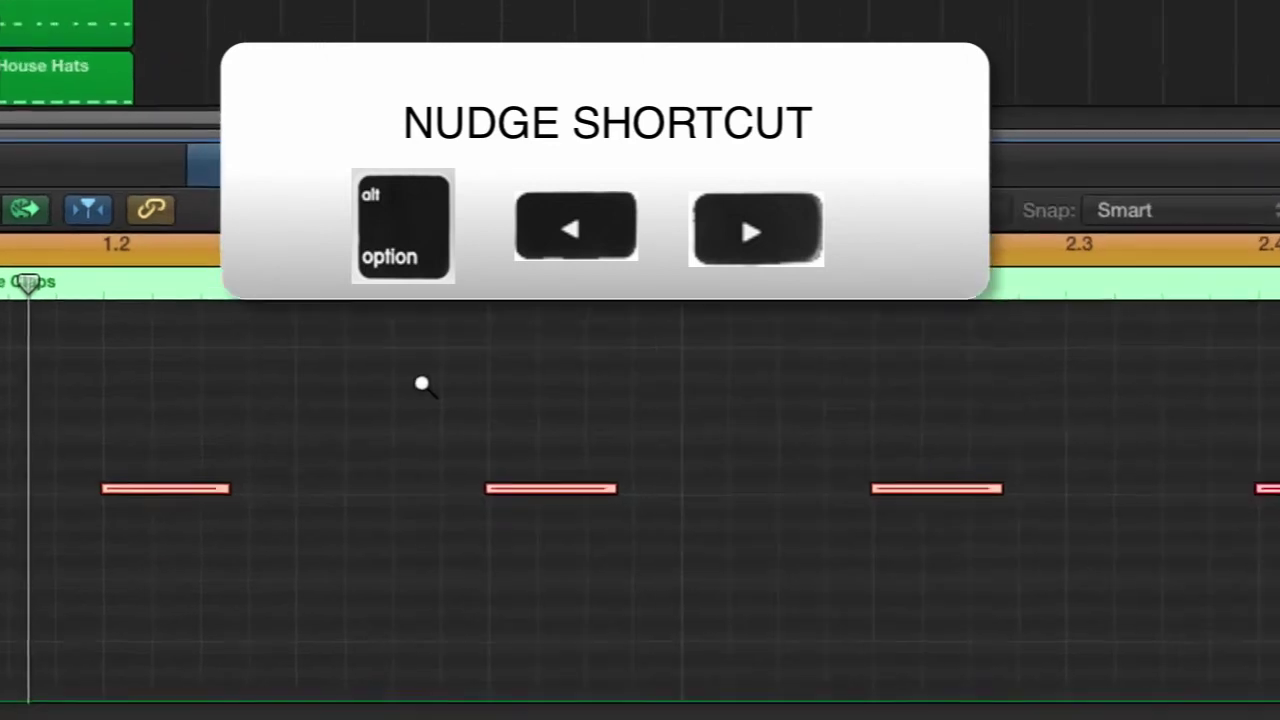
key("alt+Left")
key("alt+Left")
key("alt+Left")
key("alt+Left")
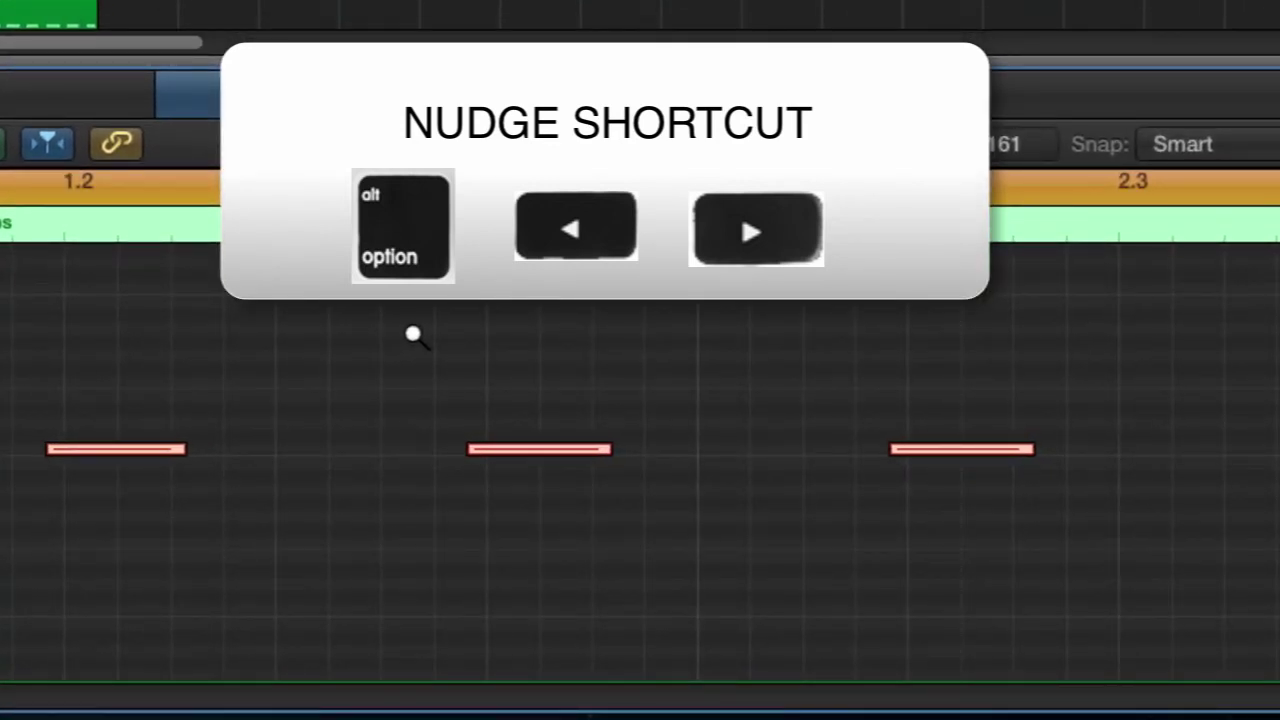
key("alt+Right")
key("alt+Right")
key("alt+Right")
key("alt+Right")
key("alt+Right")
key("alt+Right")
key("alt+Right")
key("alt+Right")
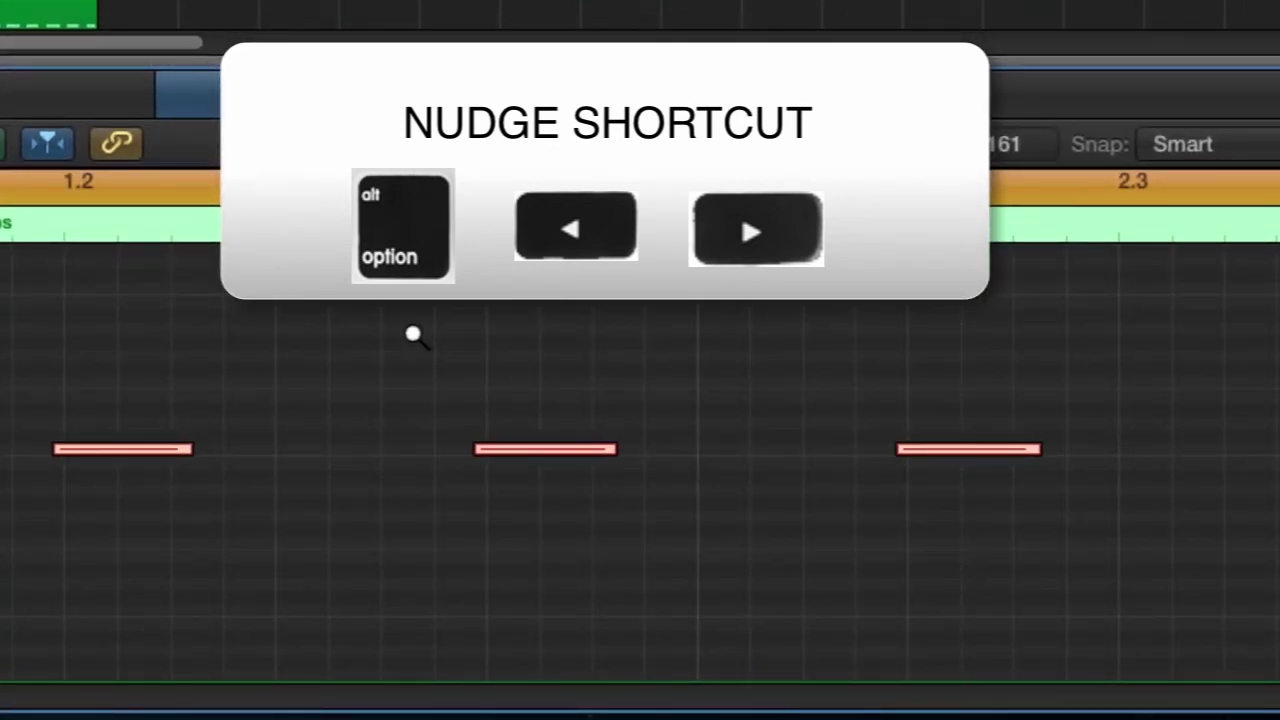
key("alt+Right")
key("alt+Right")
key("alt+Right")
key("alt+Right")
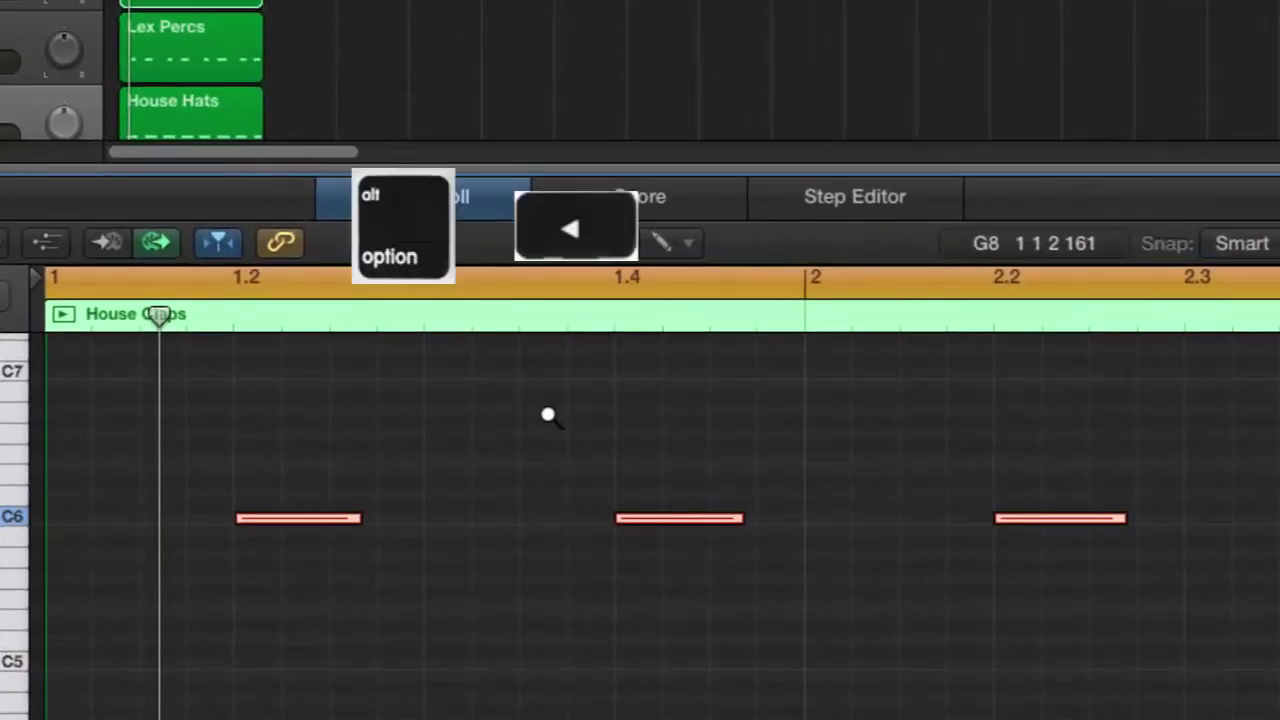
Step: Nudge the claps two steps earlier, play to listen, then two steps later
key("alt+Left")
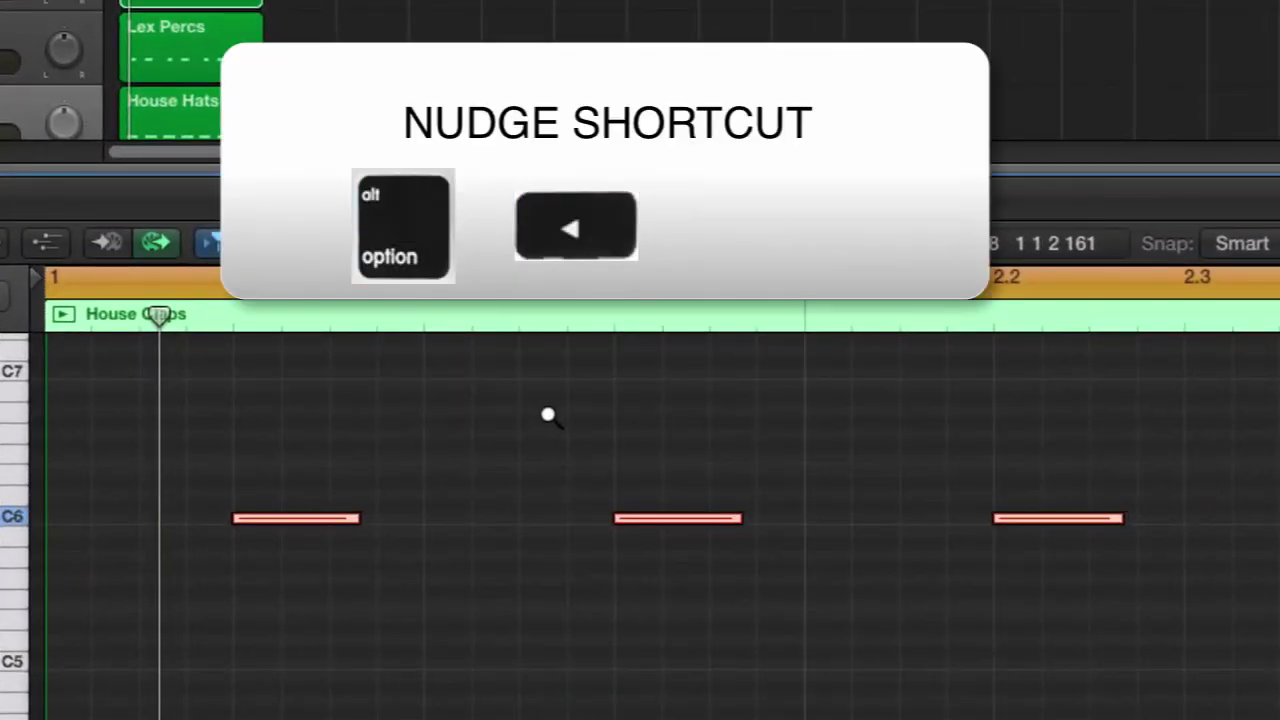
key("alt+Left")
key("alt+Left")
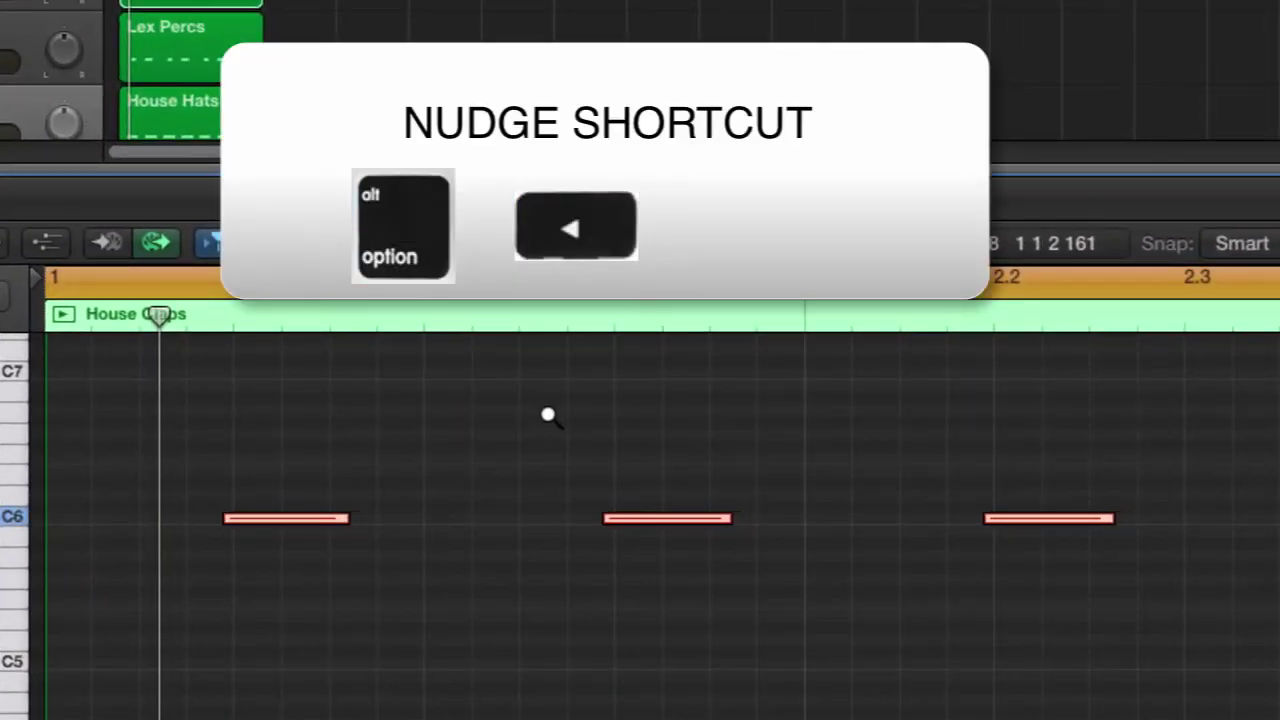
key("space")
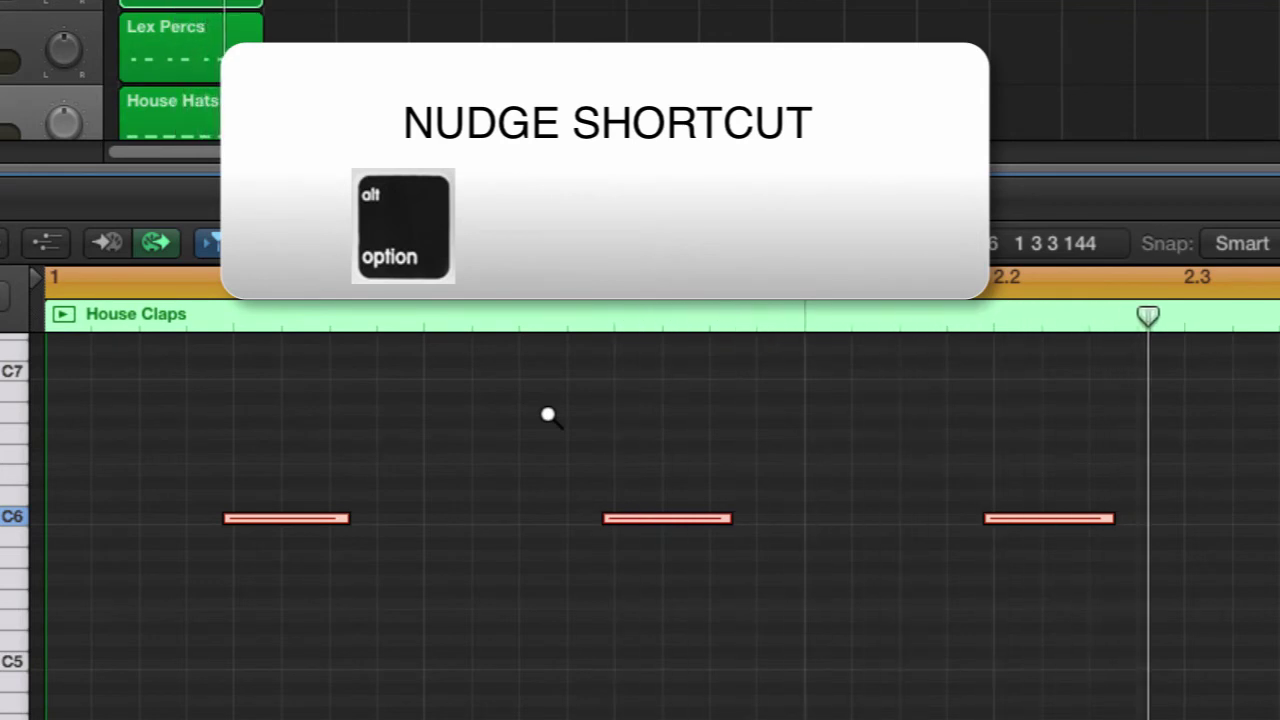
key("alt+Right")
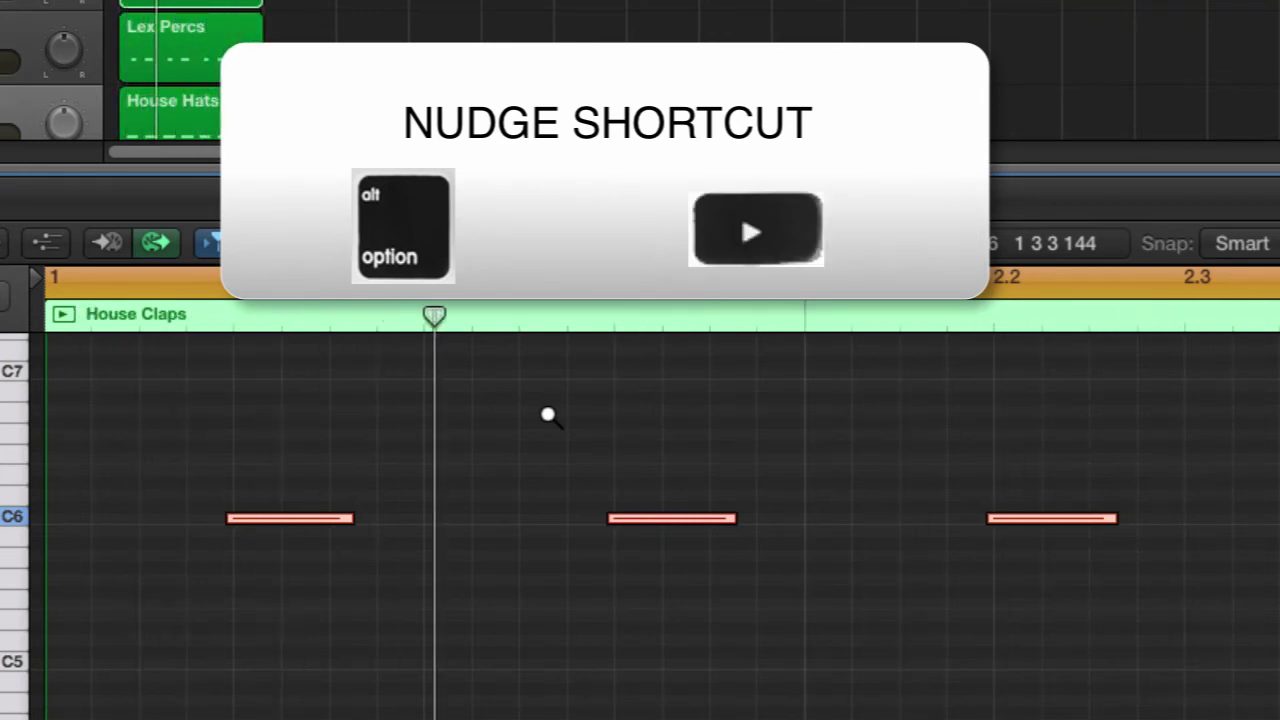
key("alt+Right")
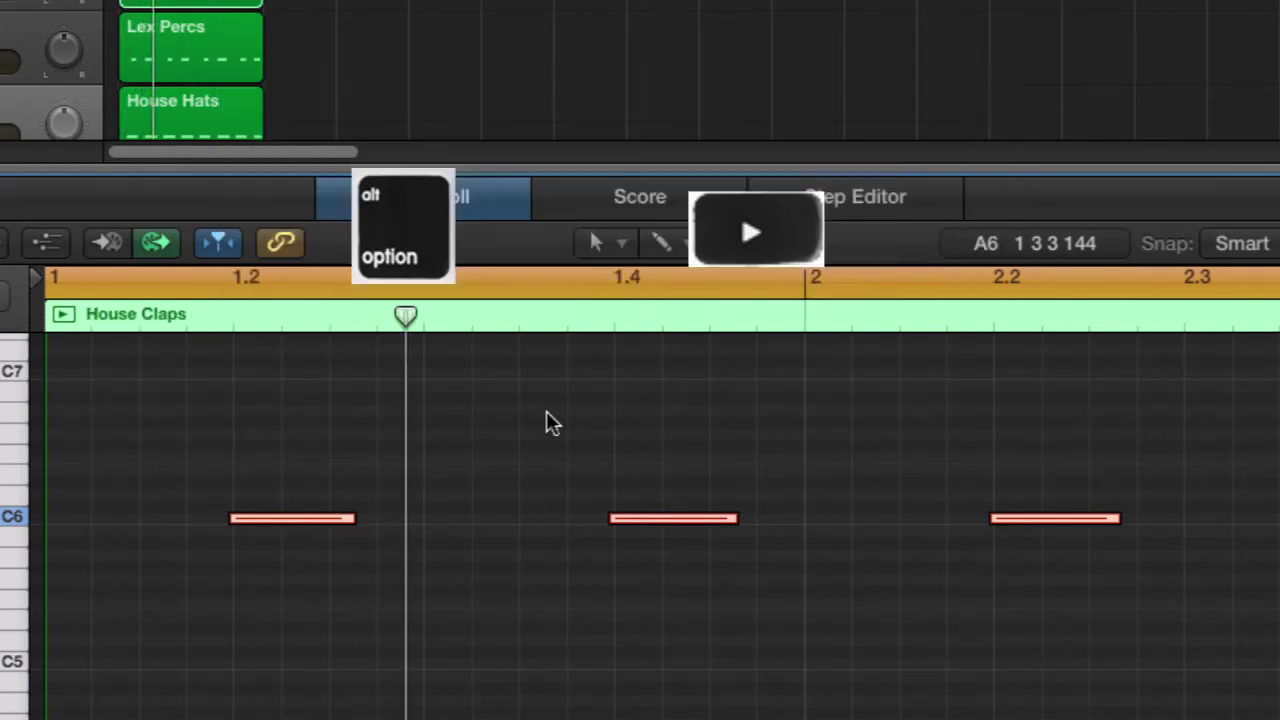
Step: Select all House Hats notes, nudge them one step earlier, and play from the start
left_click(180, 110)
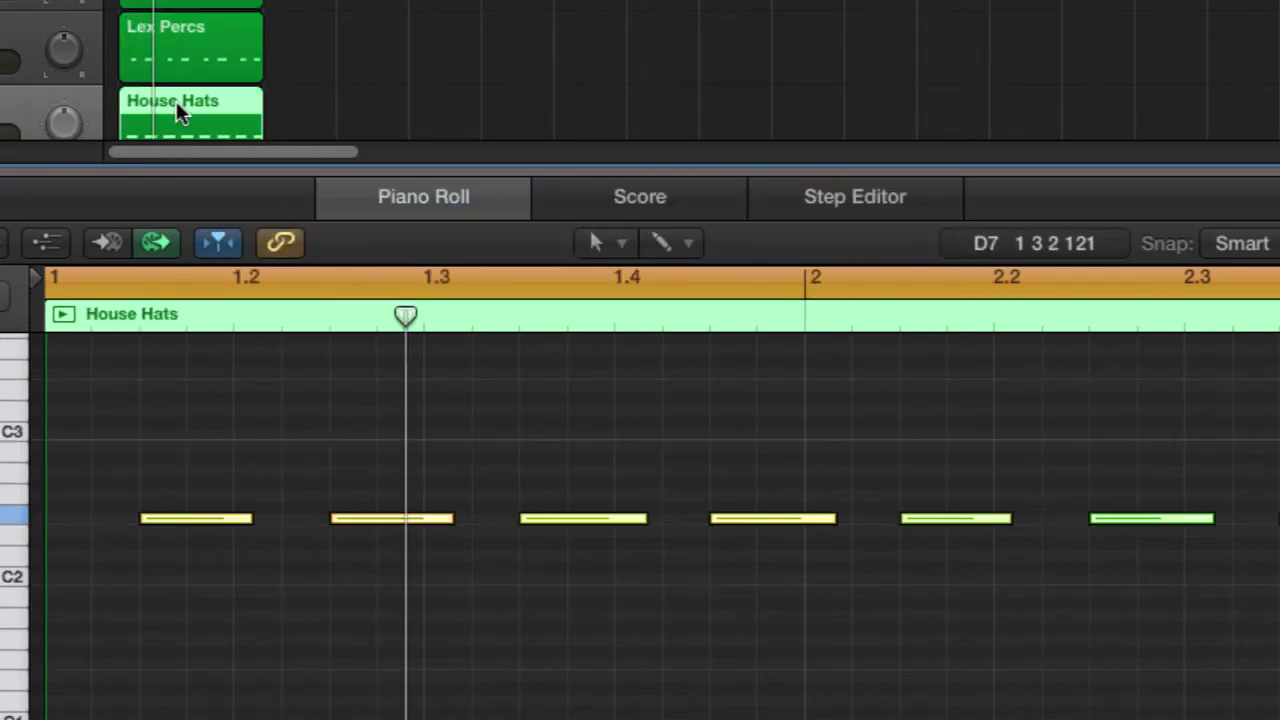
left_click(228, 449)
key("super+a")
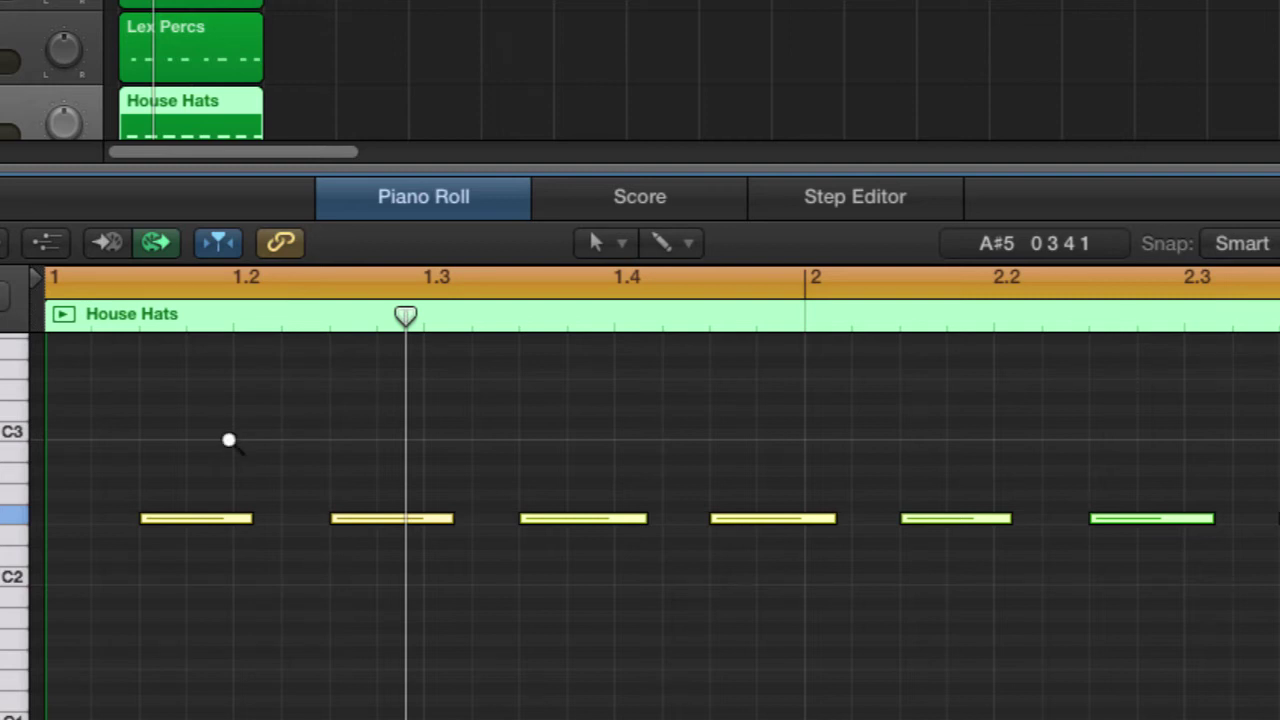
key("alt+Left")
key("Return")
key("space")
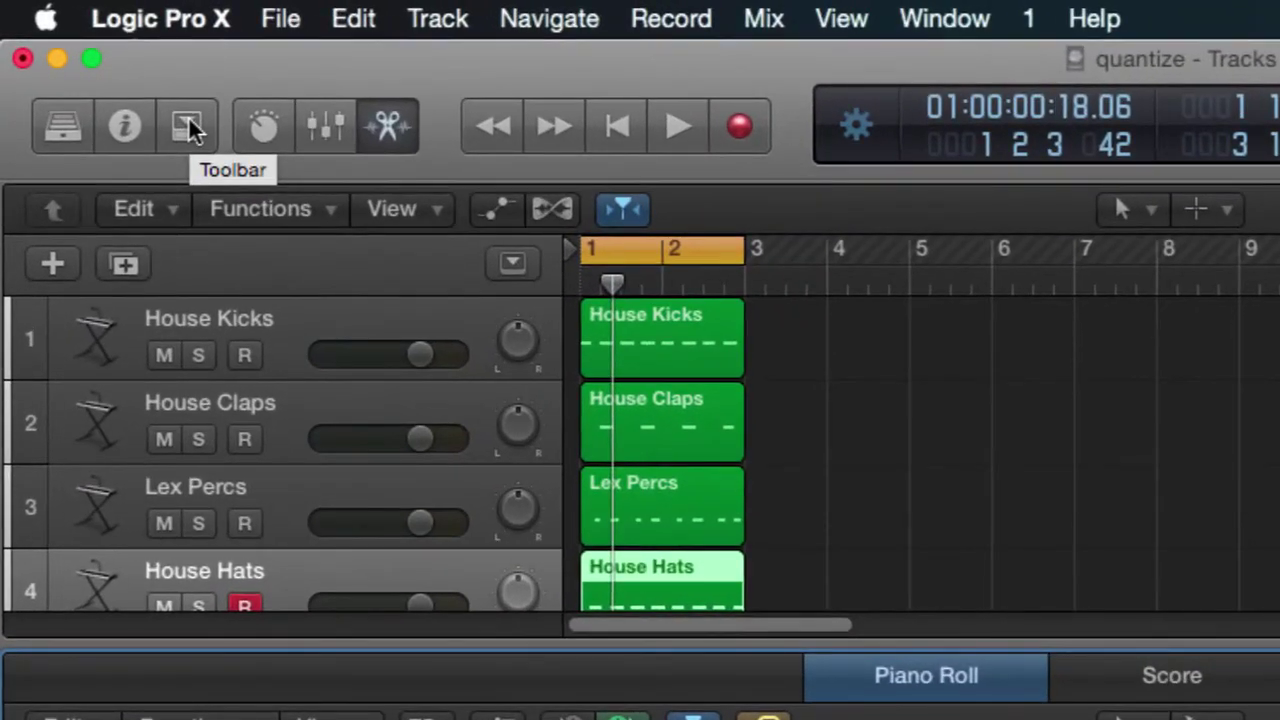
Step: Show the extra toolbar row and change the Nudge Value from Tick to 10 Ticks
left_click(116, 79)
left_click(190, 128)
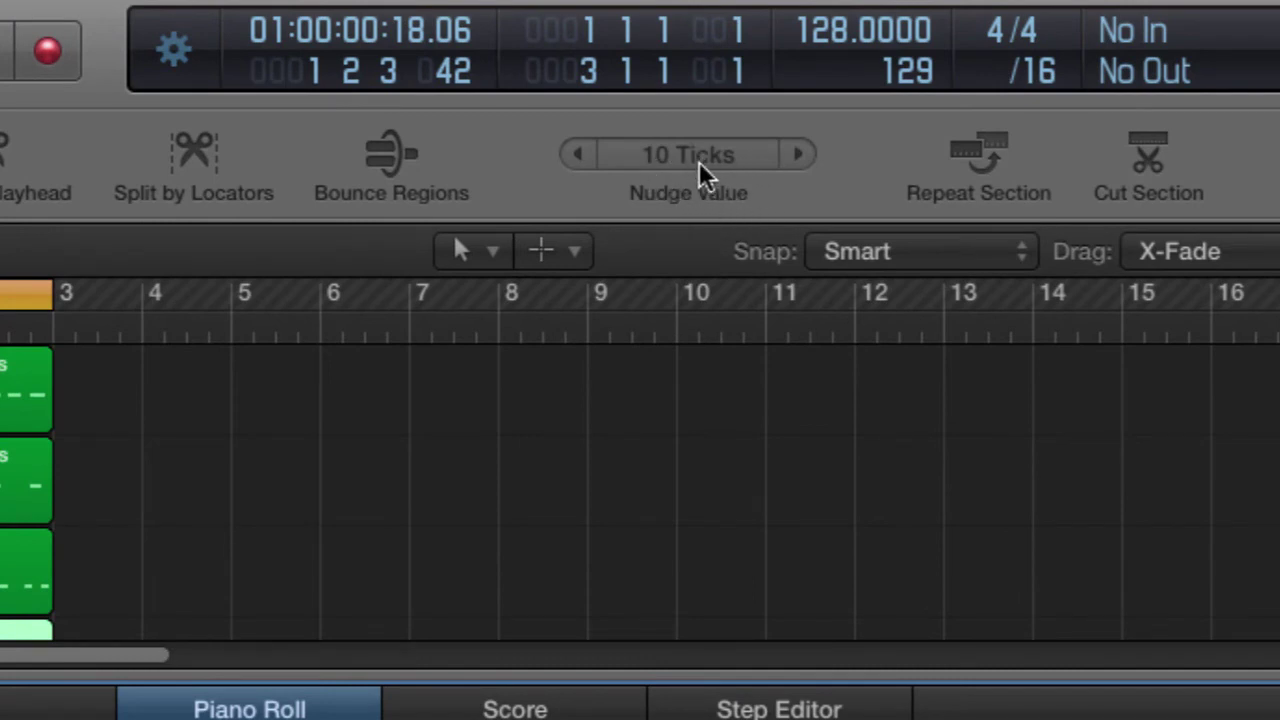
left_click(700, 160)
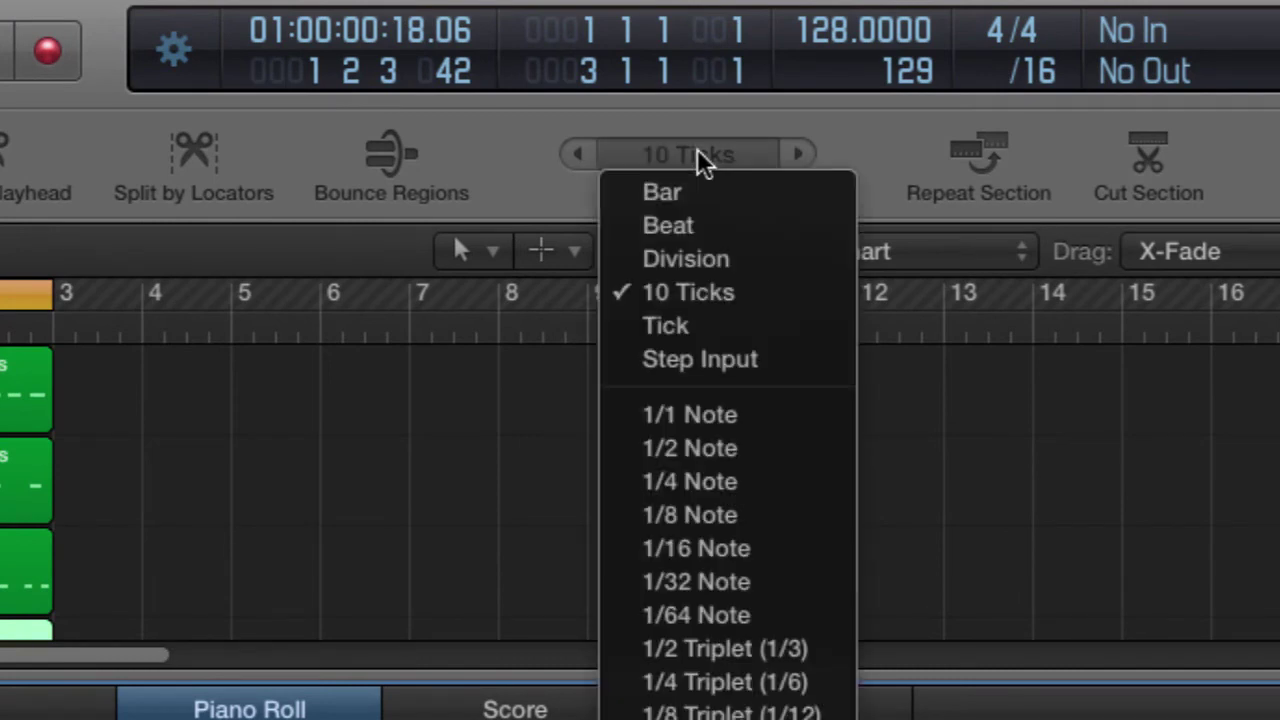
left_click(708, 328)
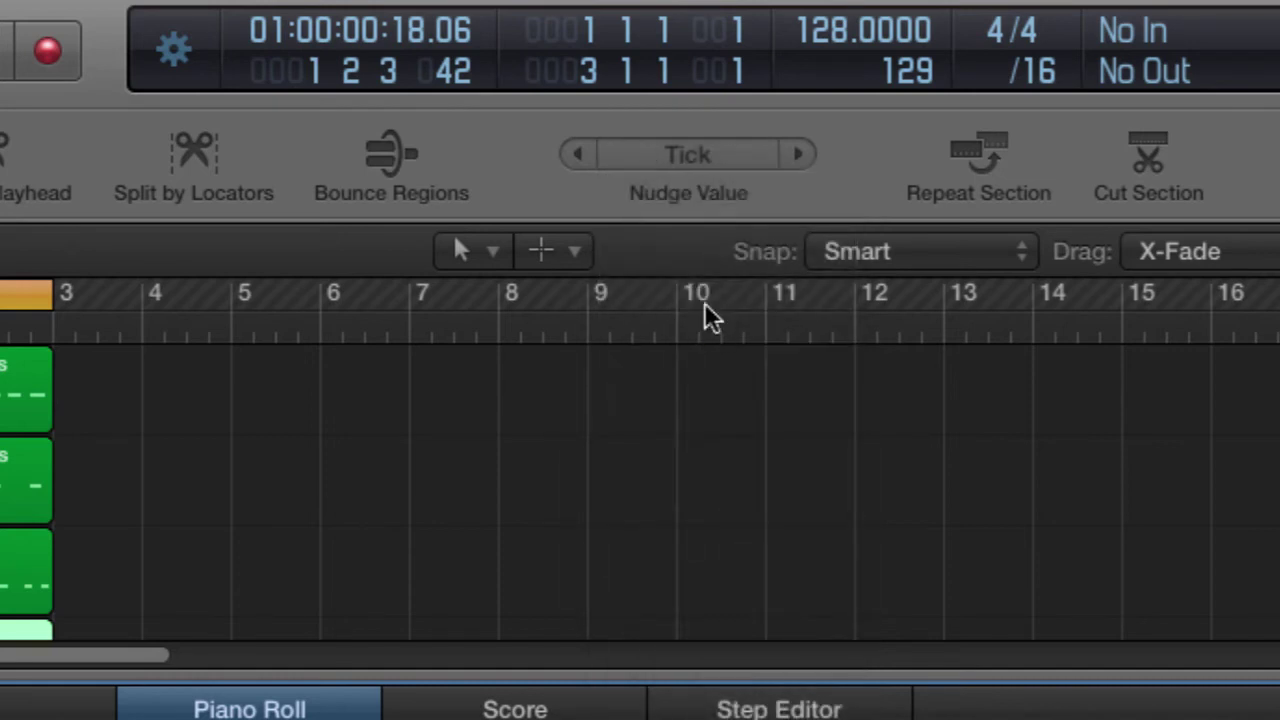
left_click(683, 158)
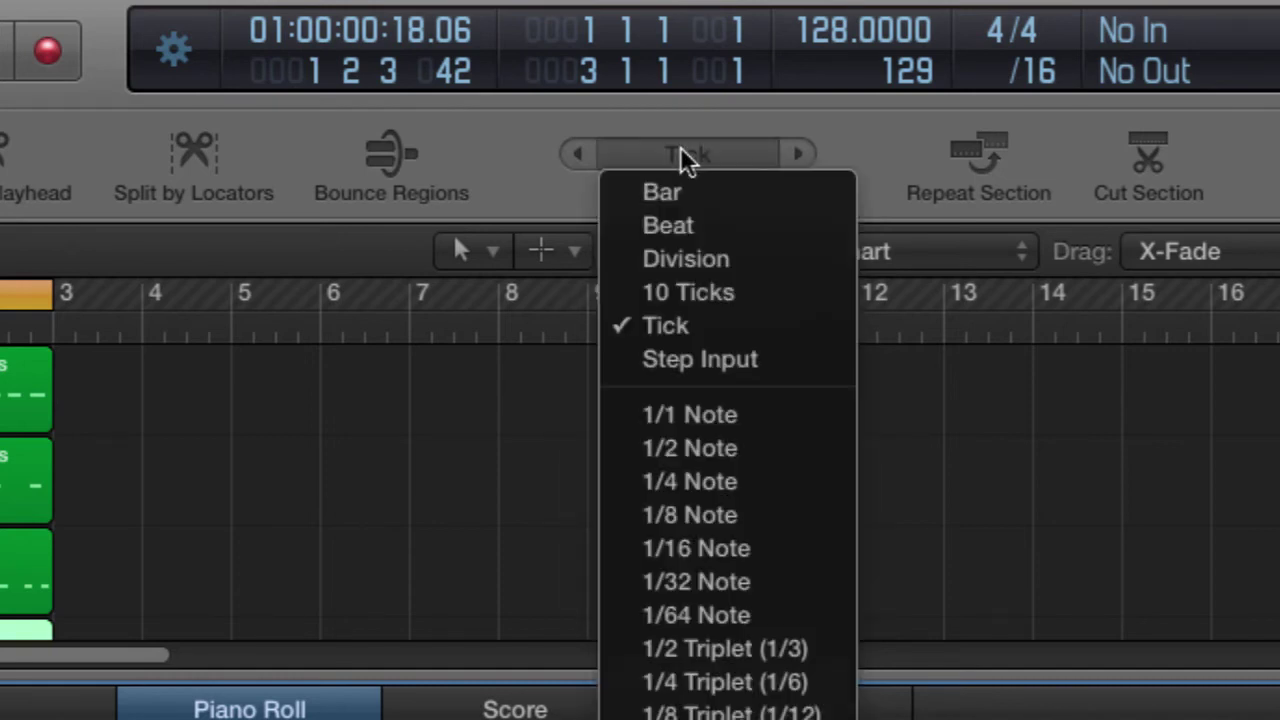
left_click(688, 280)
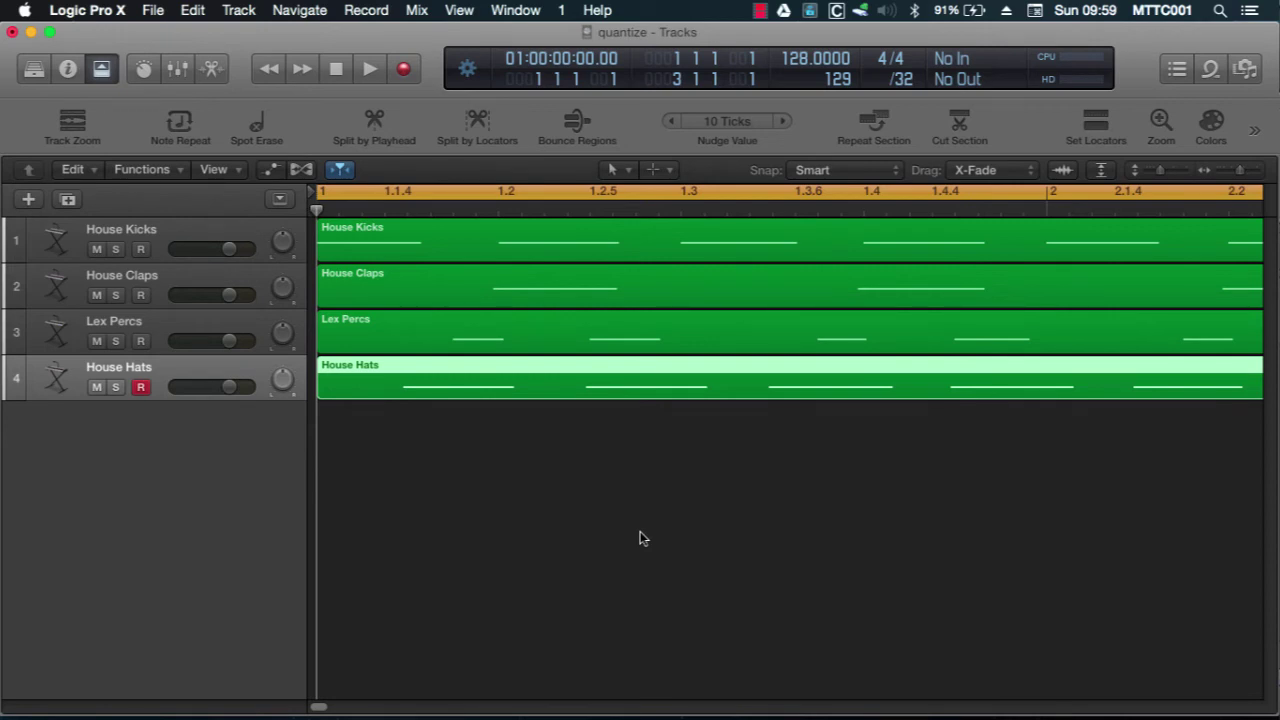
Step: Select House Hats, set the nudge amount to Division, and nudge it four divisions later
left_click(505, 492)
left_click(440, 372)
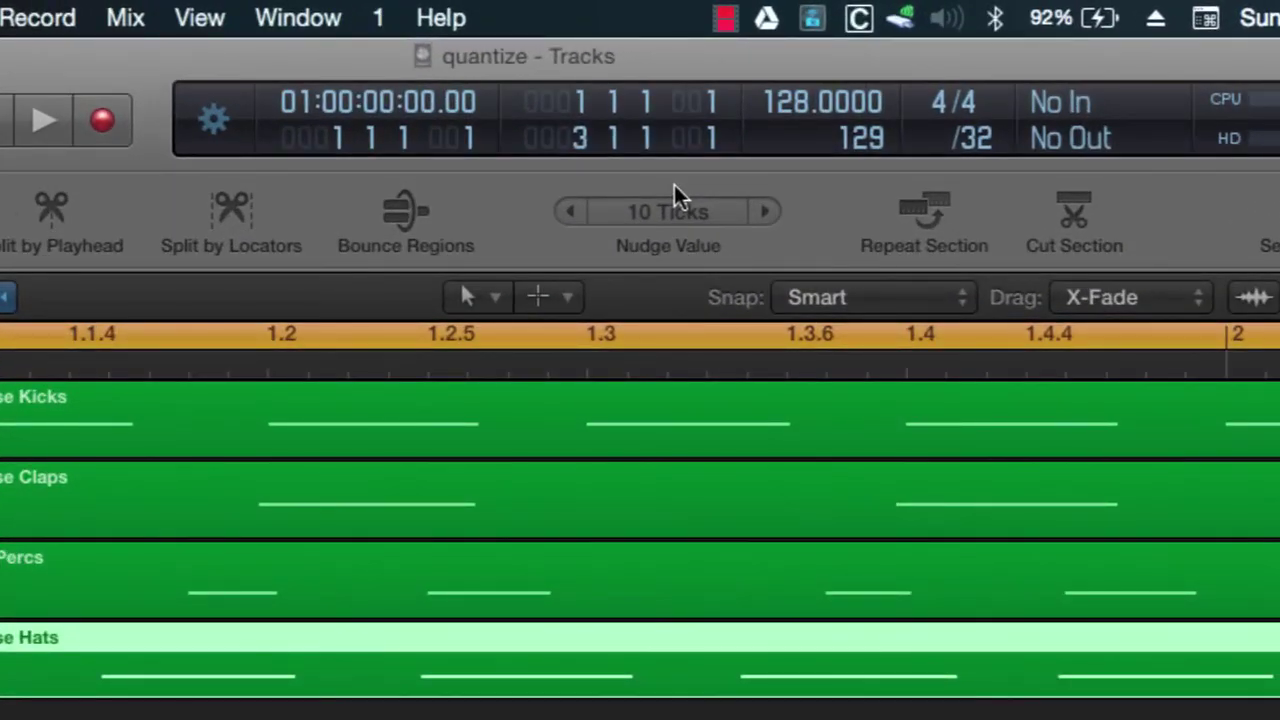
left_click(666, 205)
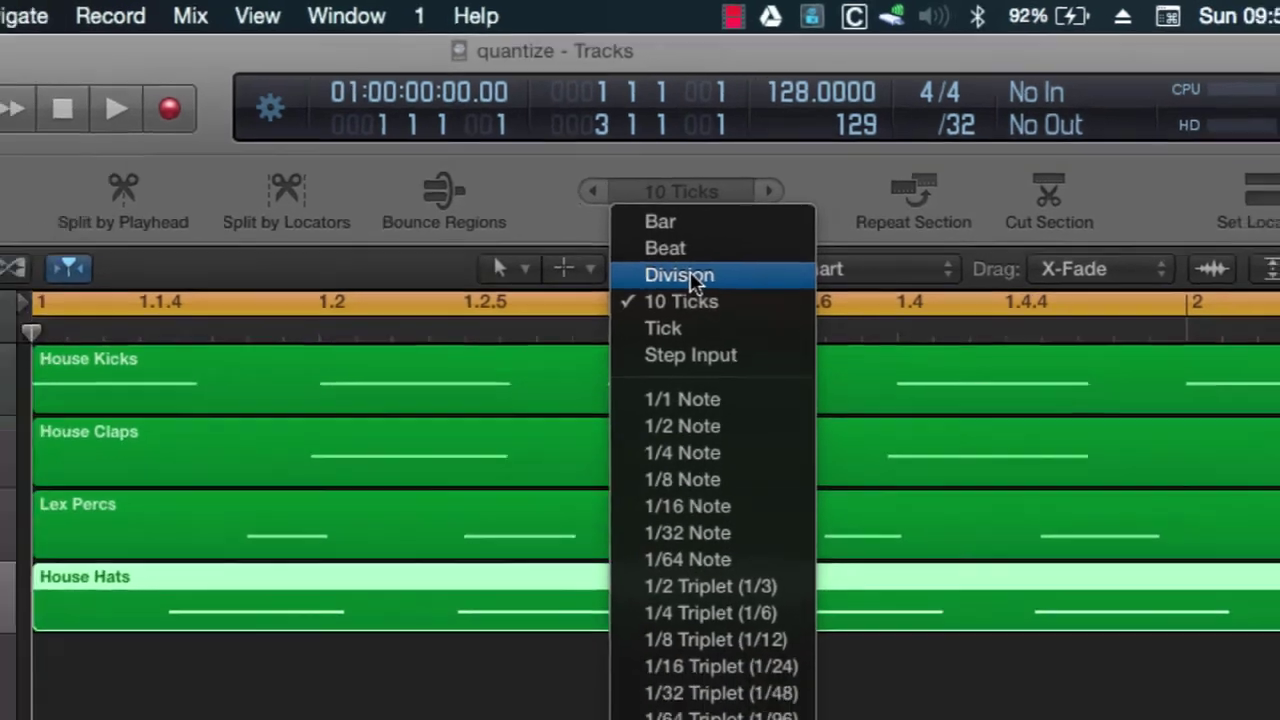
left_click(666, 304)
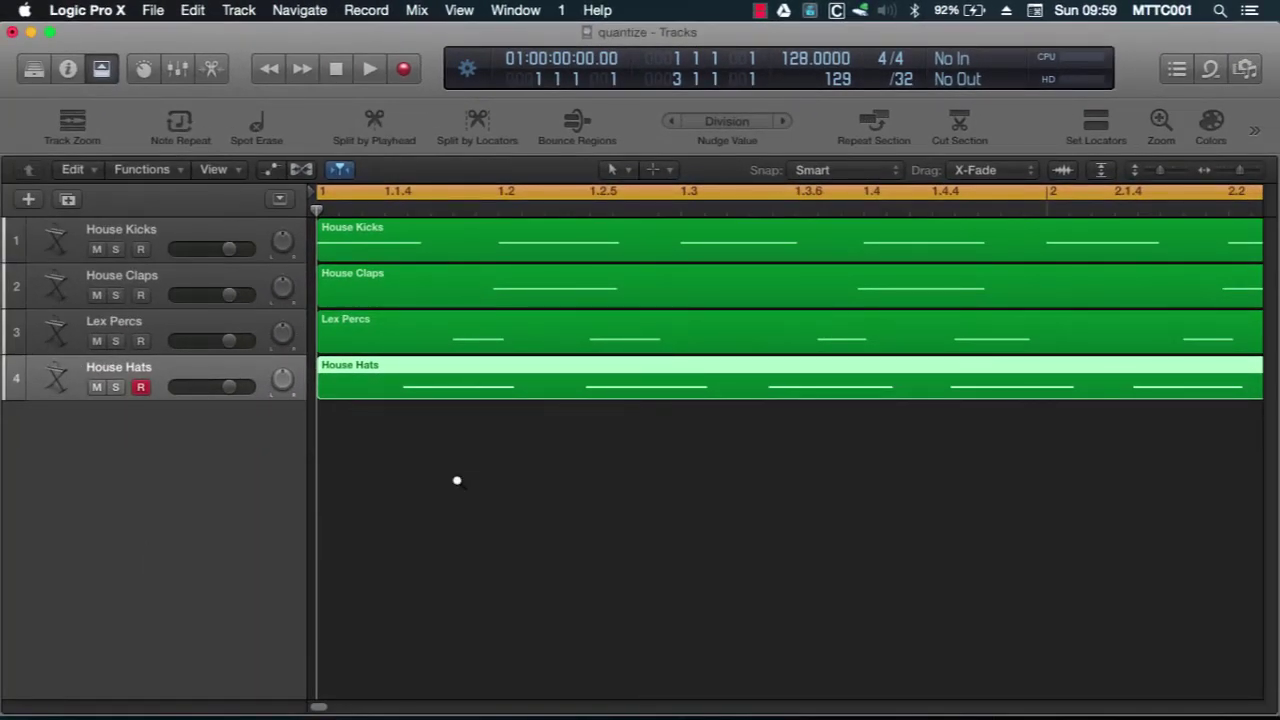
key("alt+Right")
key("alt+Right")
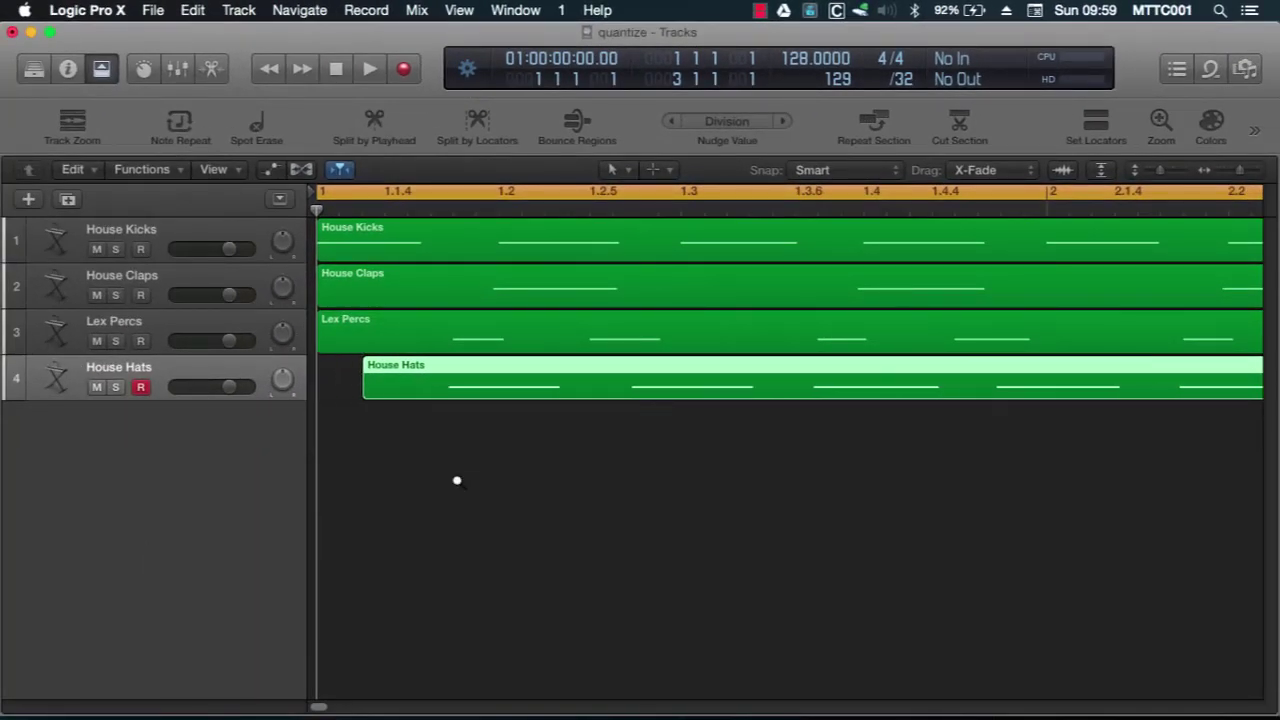
key("alt+Right")
key("alt+Right")
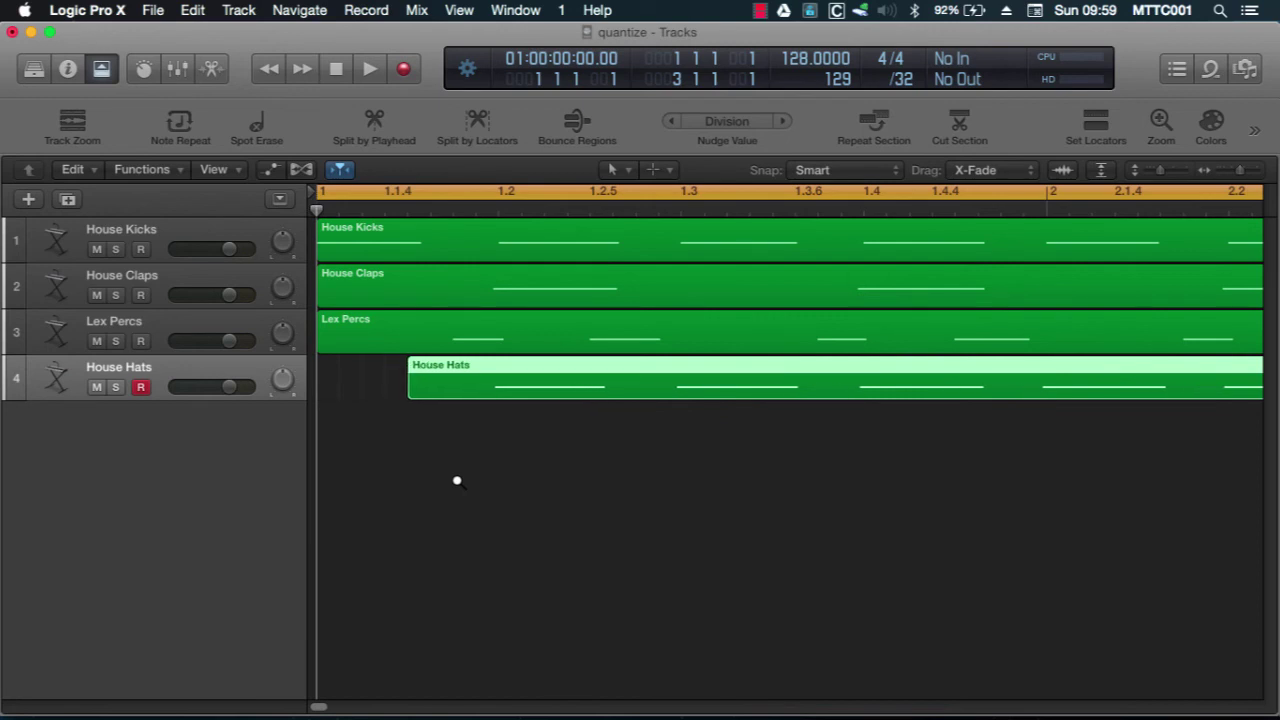
key("alt+Right")
key("alt+Right")
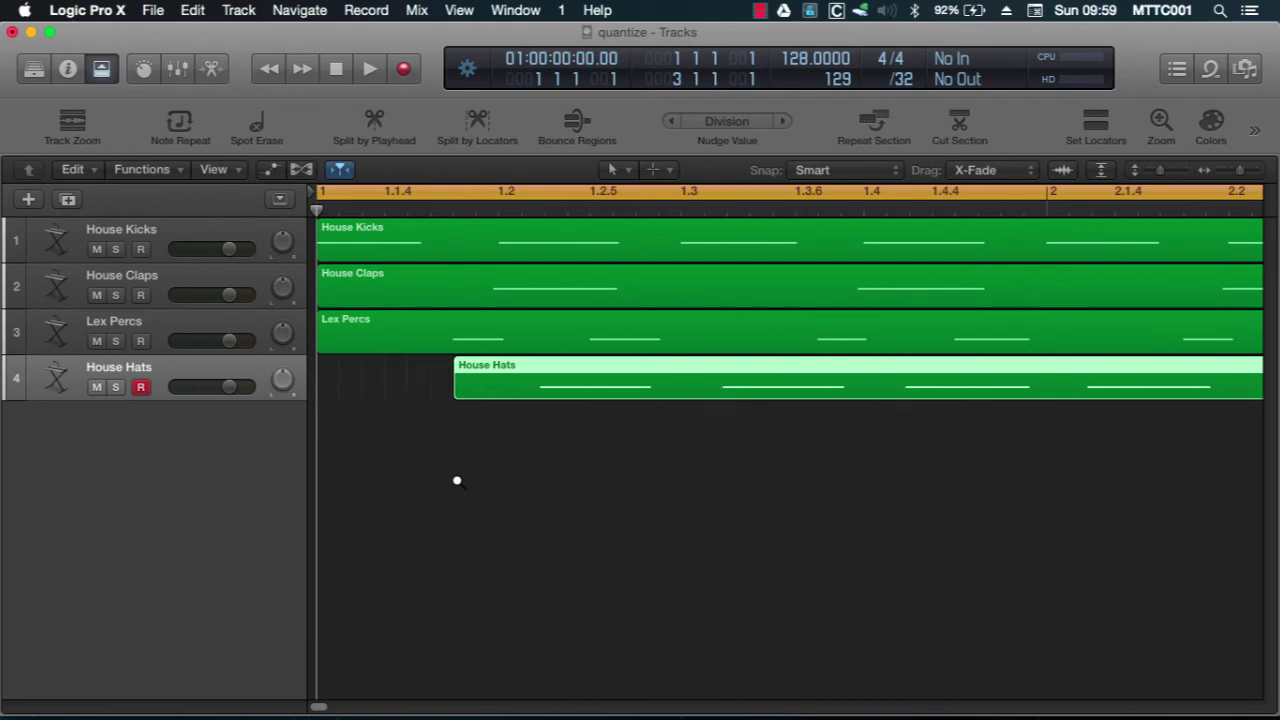
key("alt+Right")
key("alt+Right")
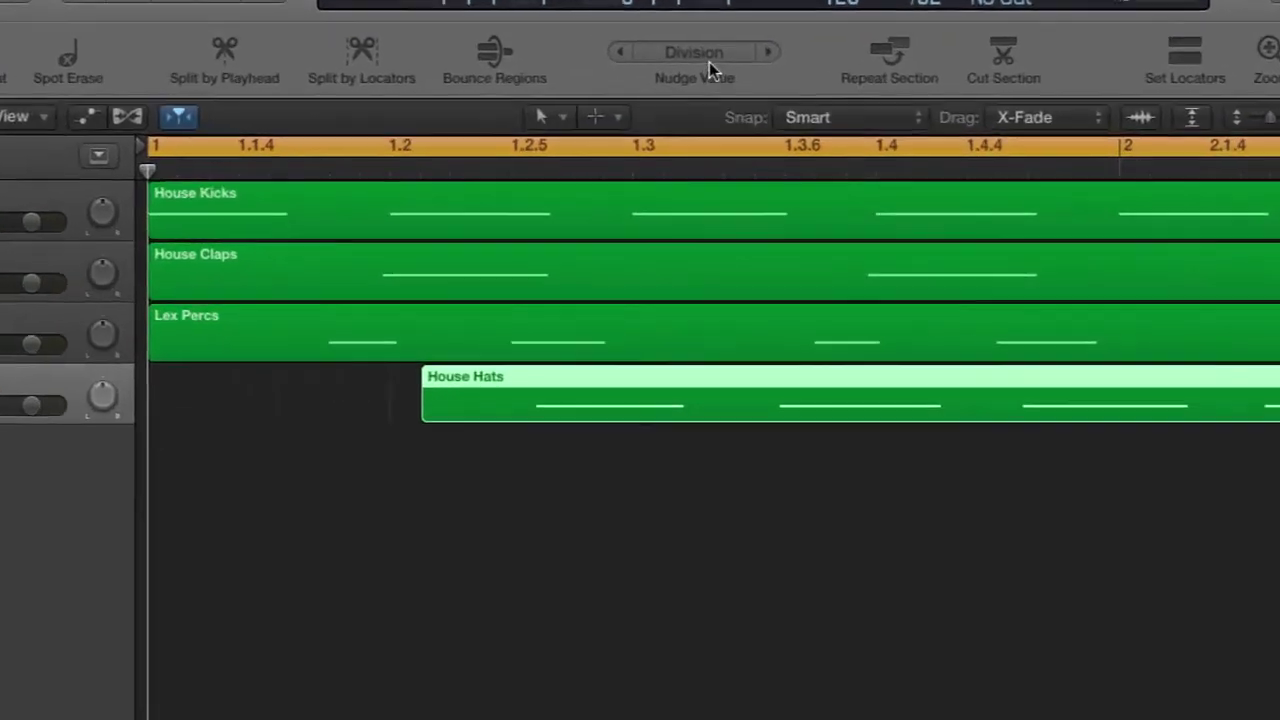
Step: Switch the nudge amount to Beat, nudge House Hats two beats right, then back left to bar 1
left_click(736, 121)
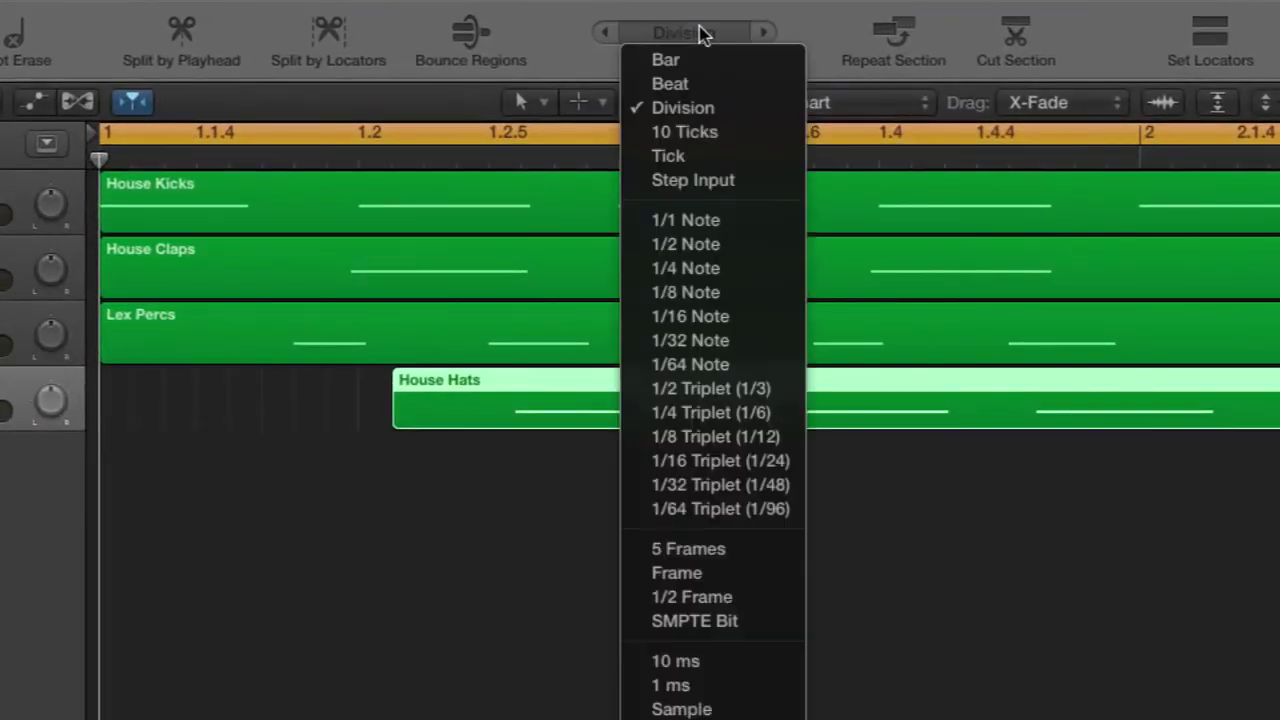
left_click(695, 87)
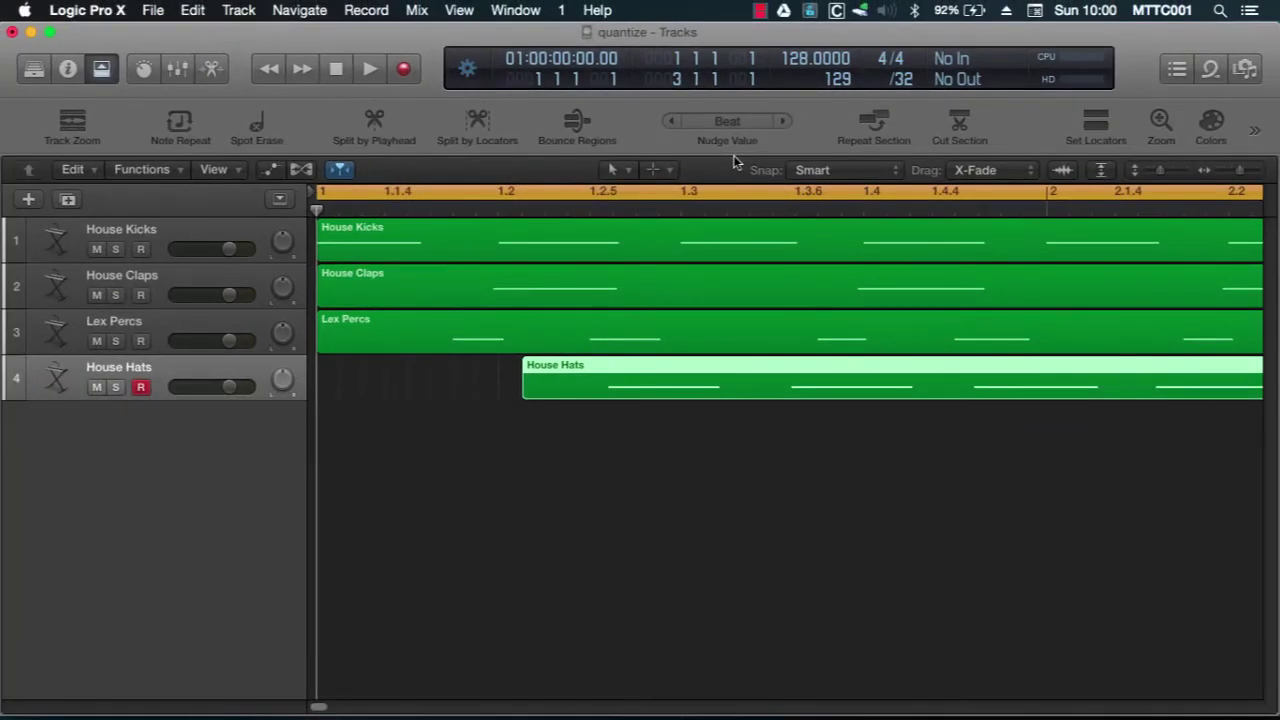
key("alt+Right")
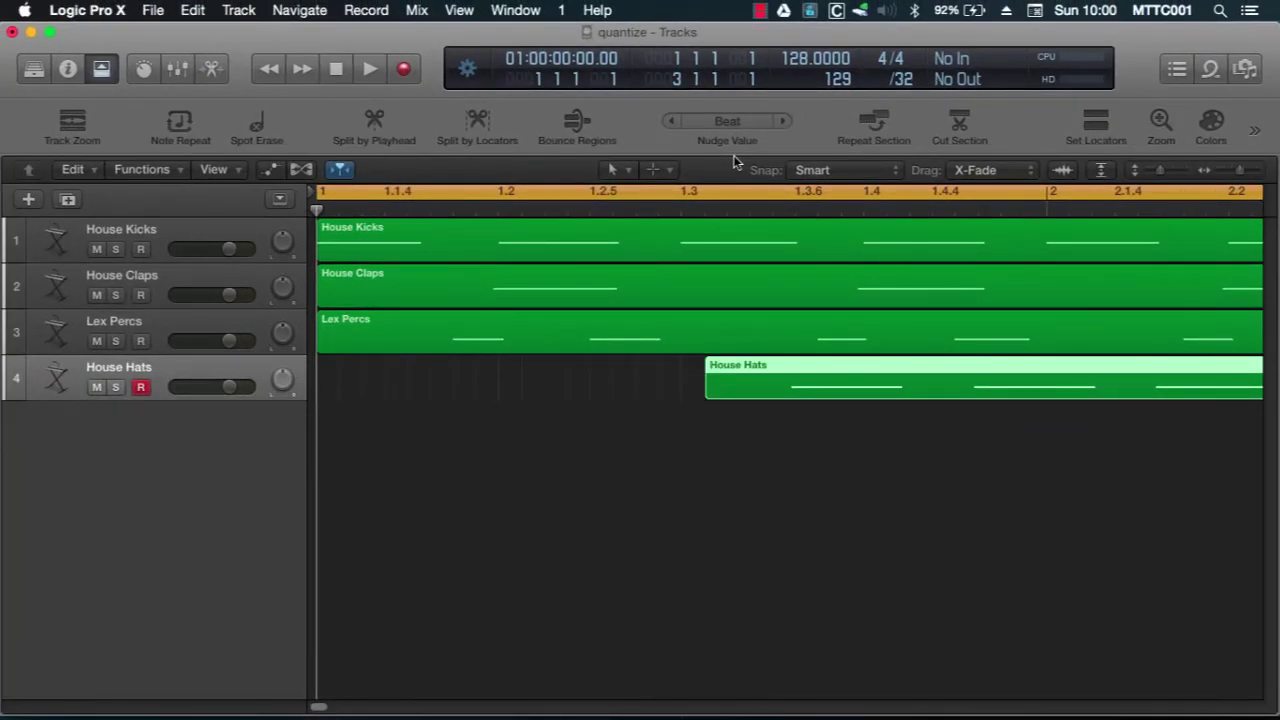
key("alt+Right")
key("alt+Right")
key("alt+Left")
key("alt+Left")
key("alt+Left")
key("alt+Left")
key("alt+Left")
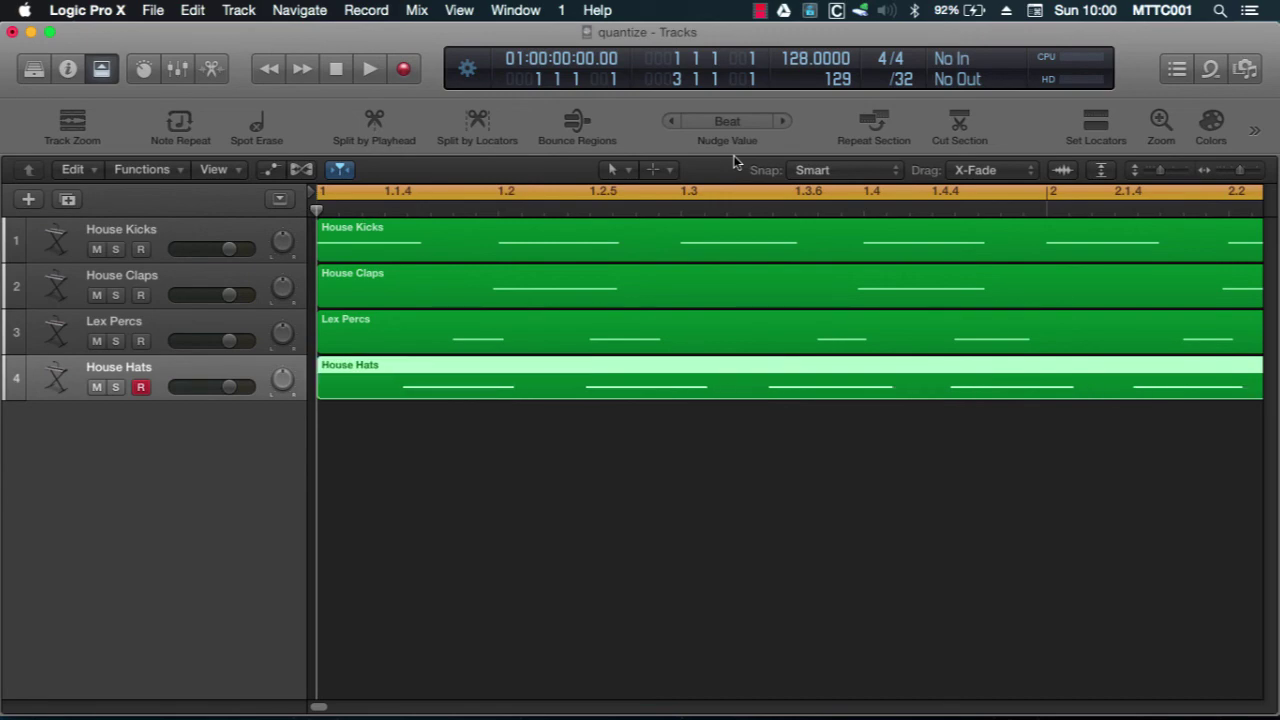
Step: Set the nudge amount to Tick and zoom the timeline in to tick-level detail
left_click(743, 121)
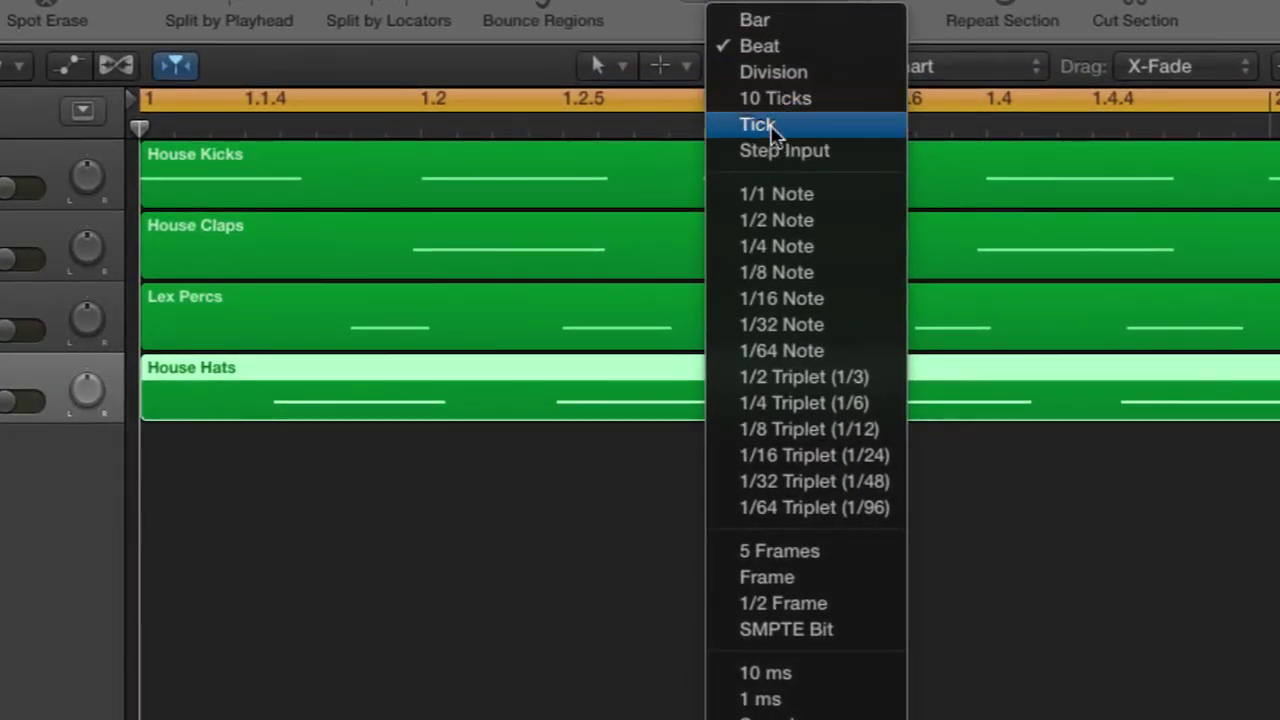
left_click(777, 127)
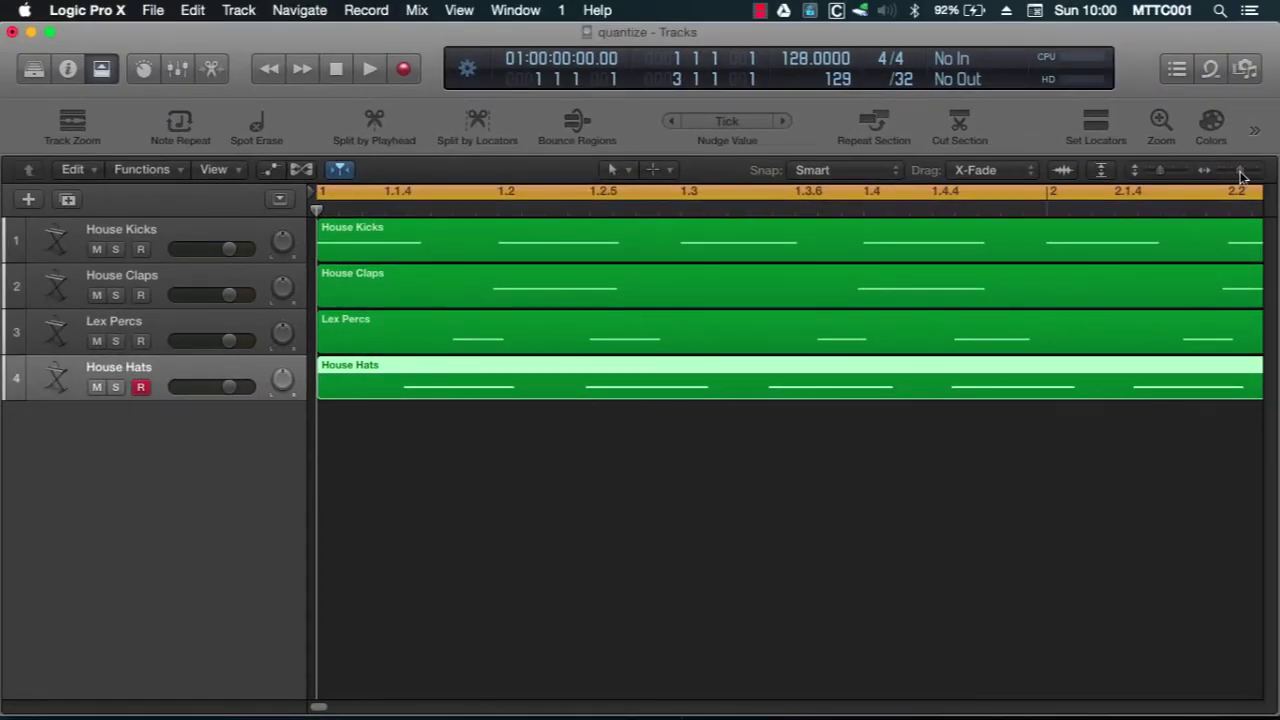
left_click_drag(1240, 176, 1257, 177)
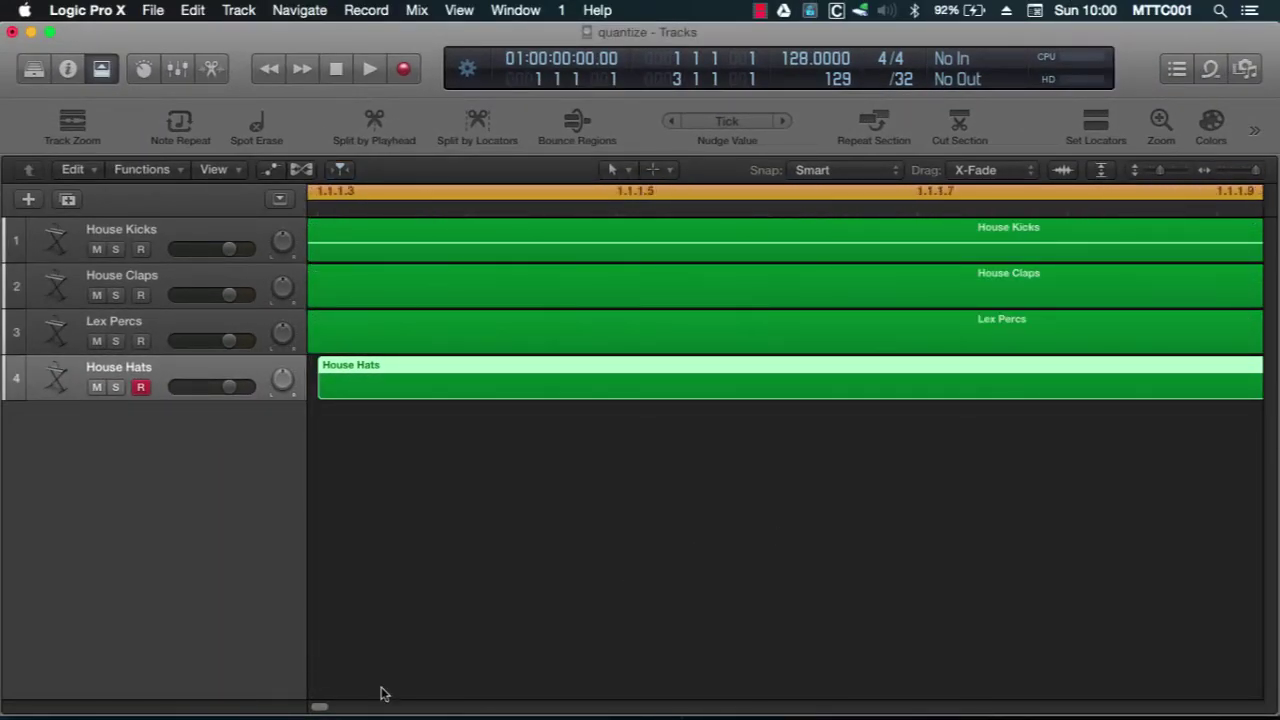
Step: Shift House Hats a few ticks late, near 1.1.1.3, then undo and redo to compare
left_click_drag(319, 709, 275, 712)
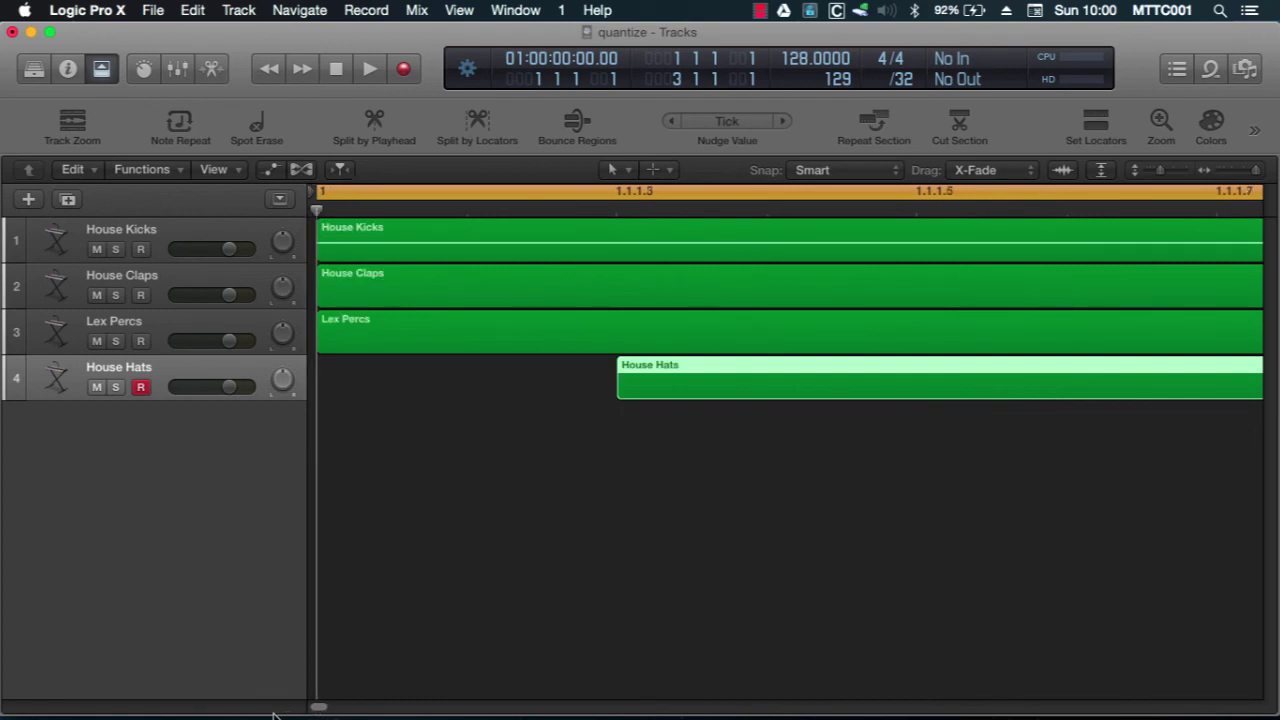
left_click_drag(717, 391, 407, 432)
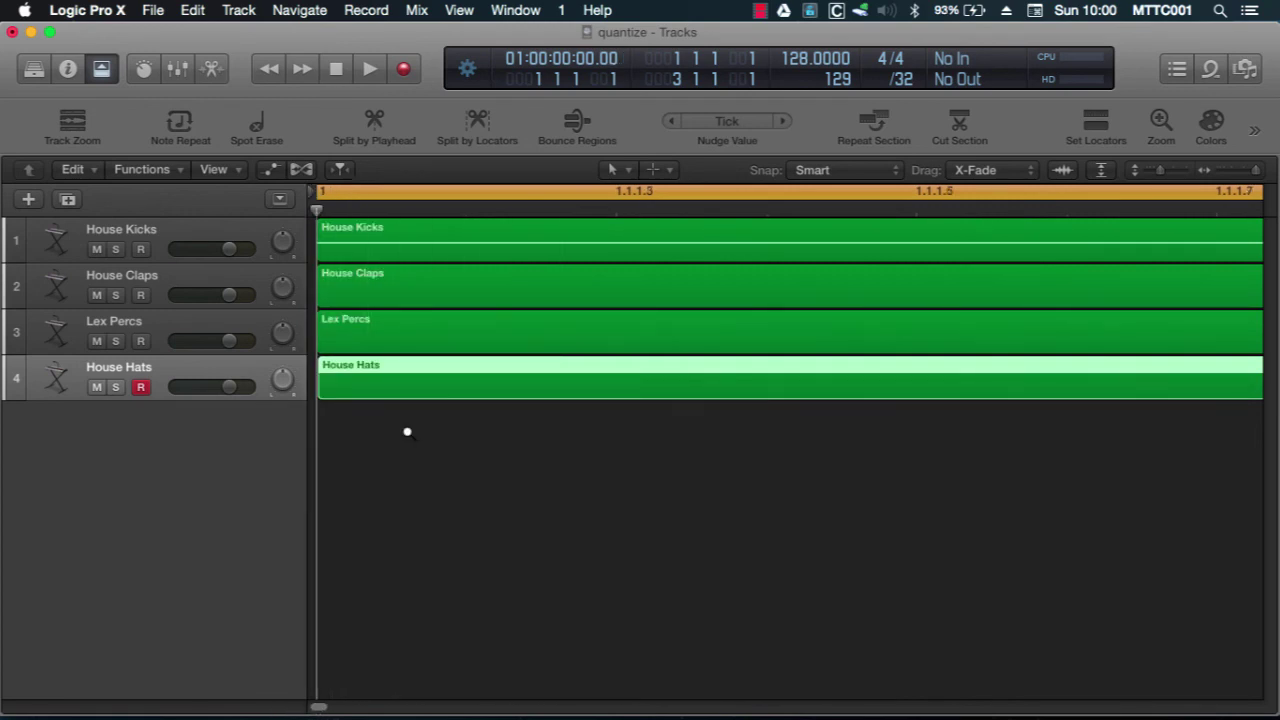
key("super+z")
key("super+z")
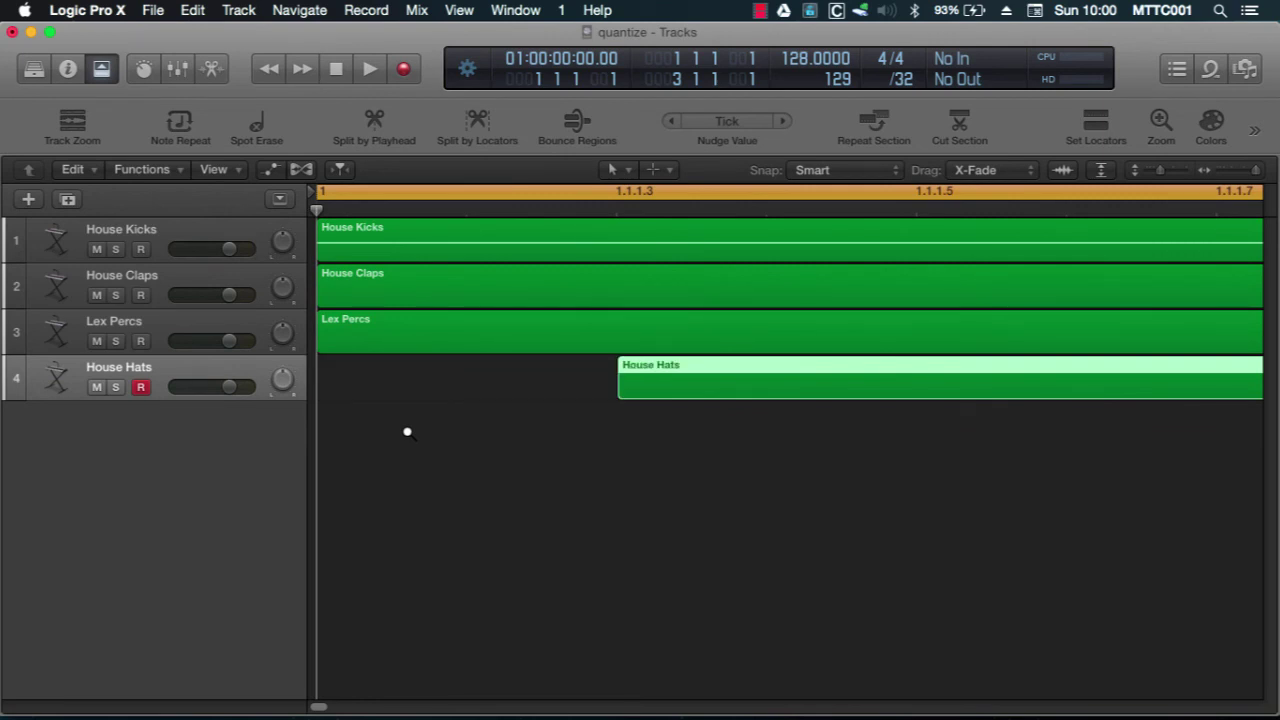
key("super+z")
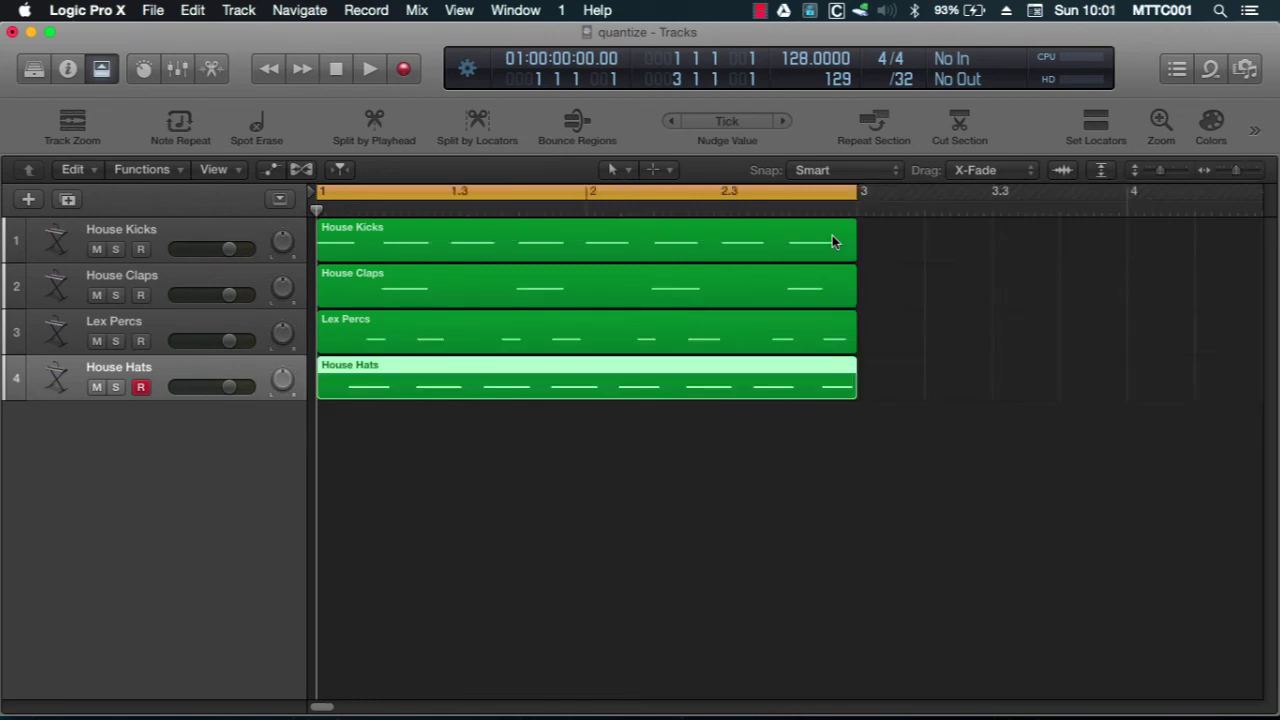